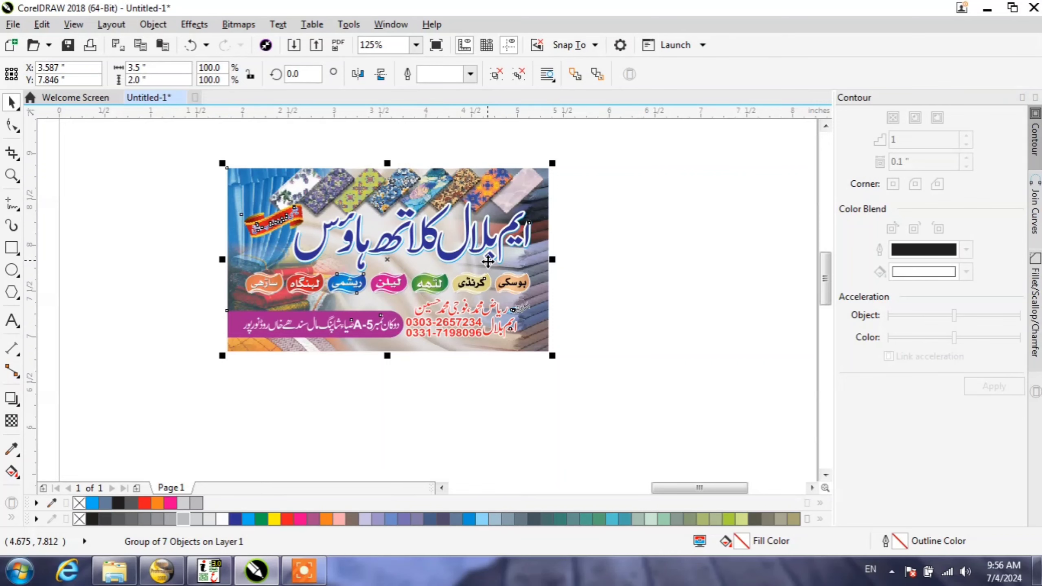
# Step: Ungroup the fabric-shop card on the page and move its blue title rightward past the card's edge
pyautogui.hotkey('ctrl', 'u')
pyautogui.click(471, 236)
pyautogui.moveTo(472, 237); pyautogui.dragTo(513, 239)
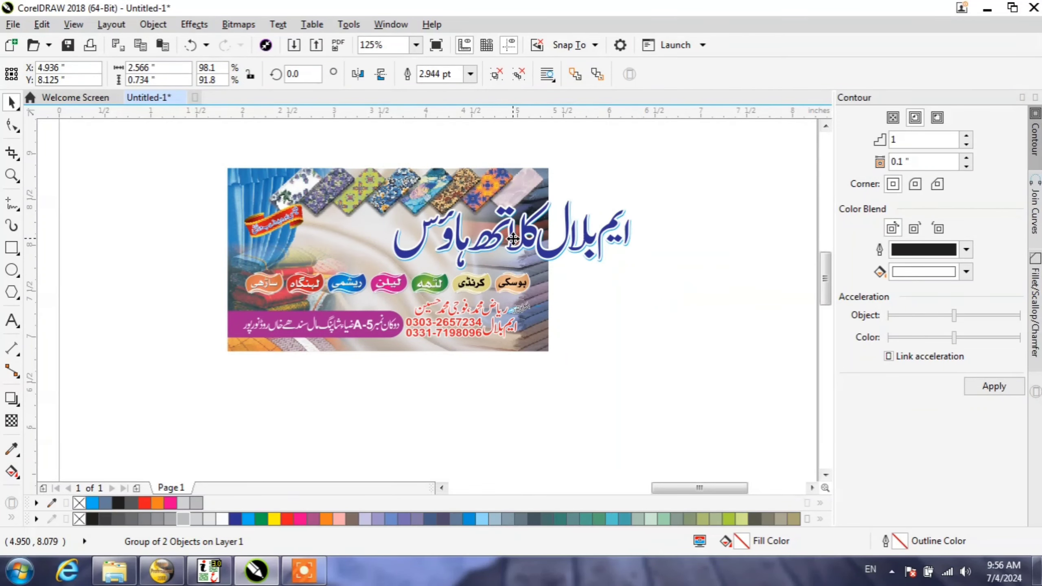
# Step: Ungroup the row of coloured fabric labels below the title into separate objects
pyautogui.click(487, 292)
pyautogui.scroll(4, 486, 292)
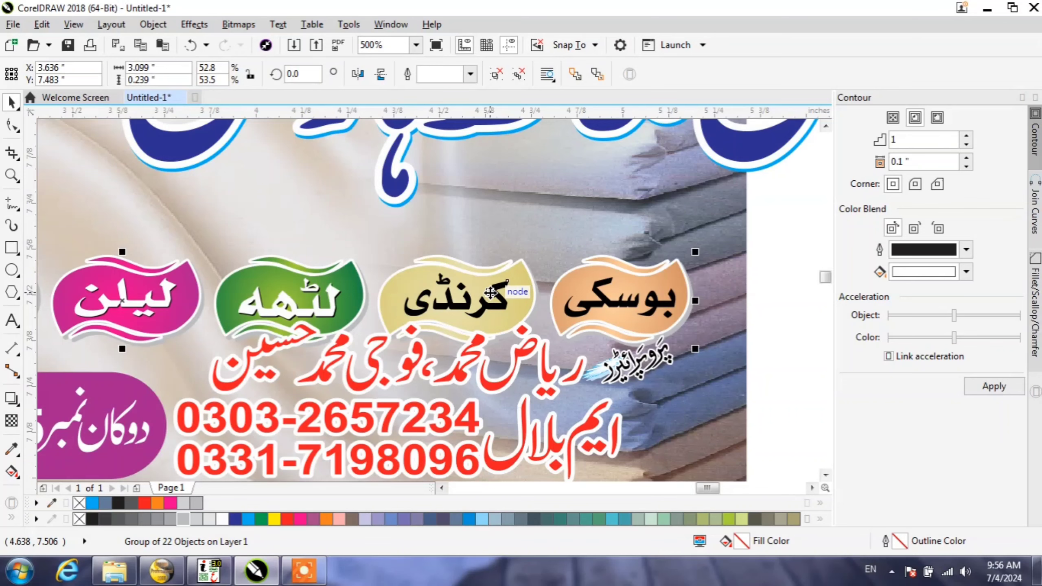
pyautogui.scroll(-2, 490, 292)
pyautogui.hotkey('ctrl', 'u')
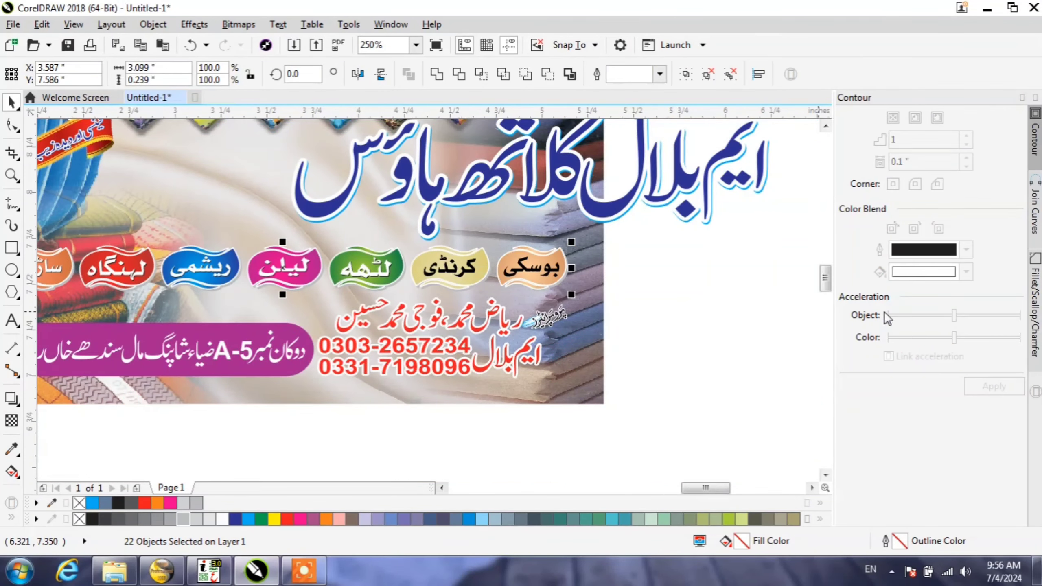
pyautogui.click(707, 286)
# Step: Pull the orange label apart, moving its text up and its orange shape right, off the grey shadow
pyautogui.click(537, 270)
pyautogui.scroll(1, 538, 270)
pyautogui.moveTo(536, 270); pyautogui.dragTo(525, 228)
pyautogui.moveTo(525, 283); pyautogui.dragTo(596, 302)
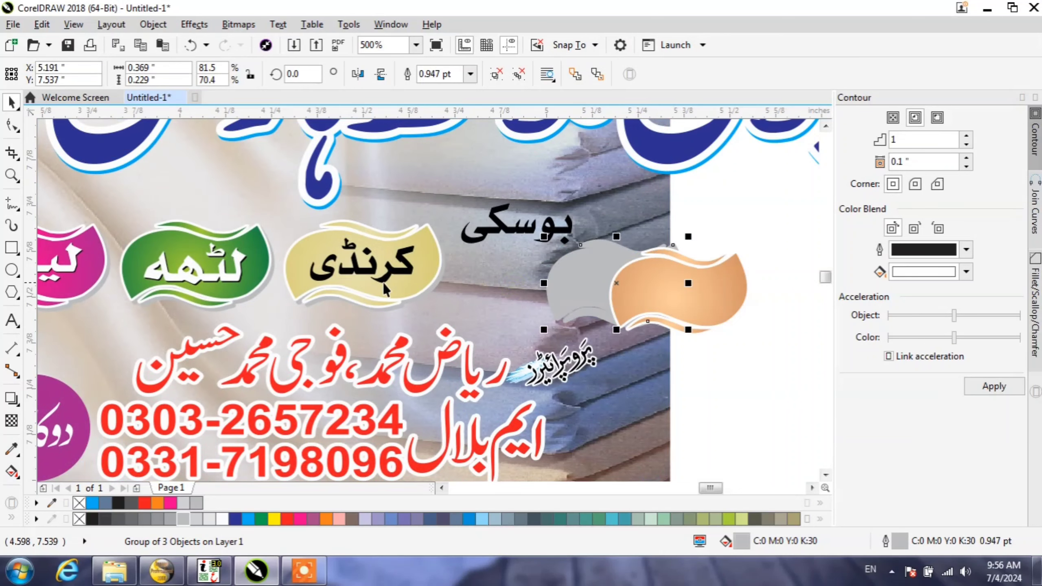
# Step: Separate the yellow label's text from its shape and move the yellow shape right, off its grey shadow
pyautogui.click(385, 289)
pyautogui.press('F10')
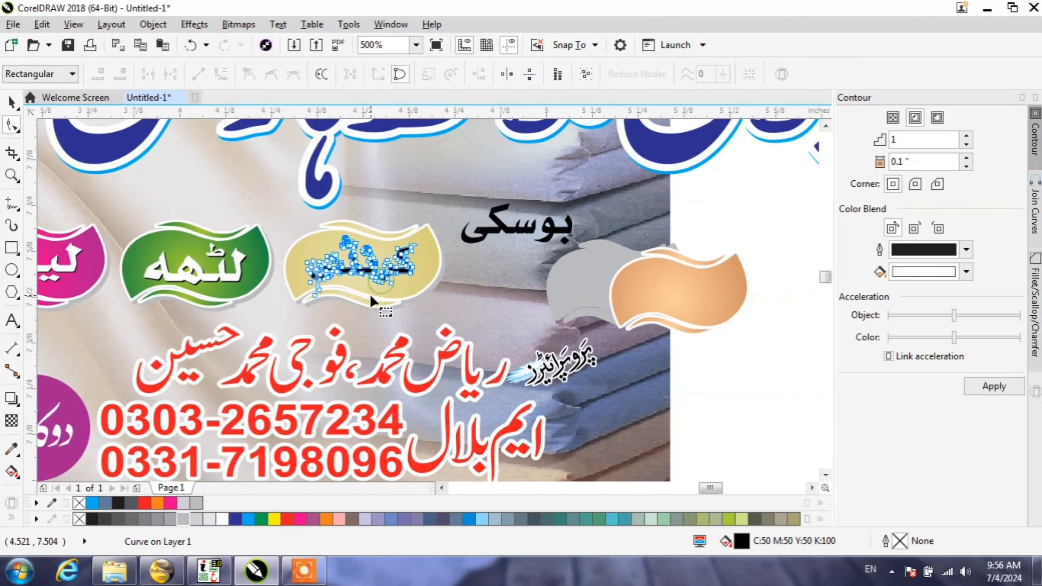
pyautogui.click(11, 104)
pyautogui.moveTo(365, 271); pyautogui.dragTo(438, 291)
pyautogui.click(315, 282)
pyautogui.scroll(-2, 419, 247)
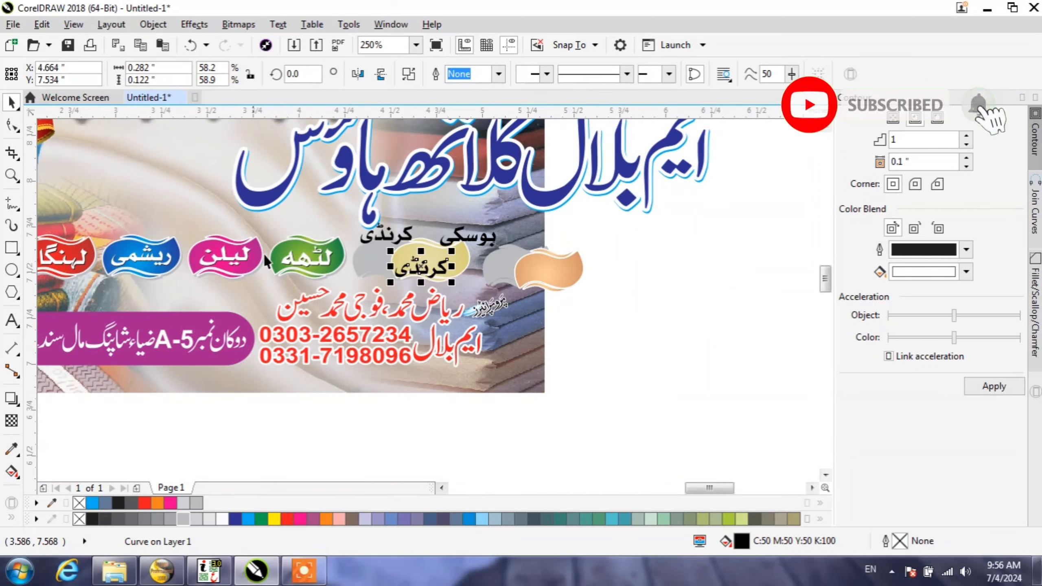
# Step: Move the green and pink label shapes away from their texts and the purple address banner down below its text
pyautogui.moveTo(301, 253); pyautogui.dragTo(339, 267)
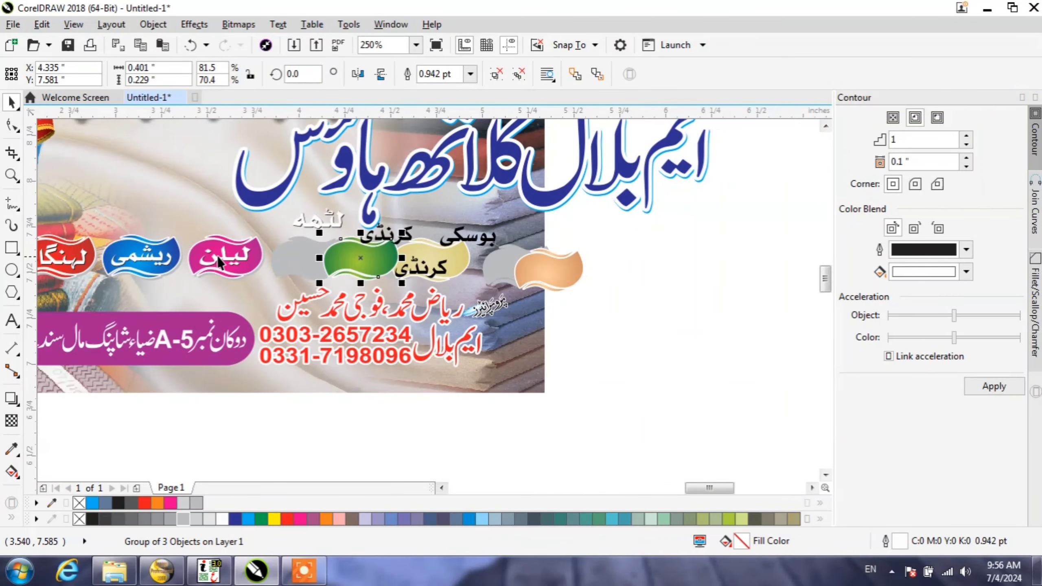
pyautogui.moveTo(220, 252); pyautogui.dragTo(313, 282)
pyautogui.scroll(-2, 302, 283)
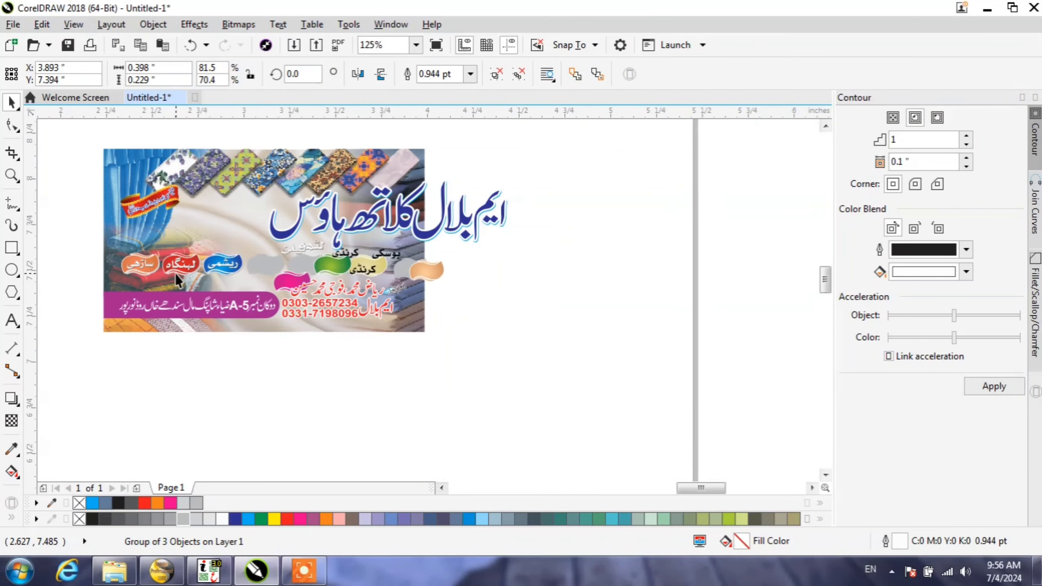
pyautogui.scroll(2, 175, 274)
pyautogui.moveTo(161, 321); pyautogui.dragTo(199, 391)
# Step: Edit the card's background PowerClip contents, move the background bitmaps out of the frame and finish editing
pyautogui.click(457, 405)
pyautogui.click(465, 382)
pyautogui.scroll(-2, 466, 380)
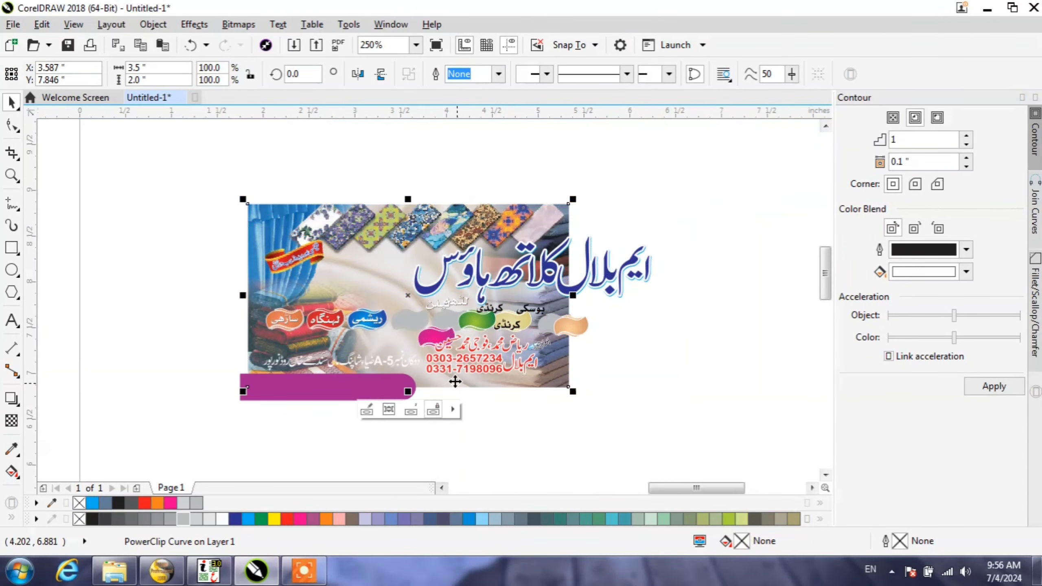
pyautogui.click(389, 409)
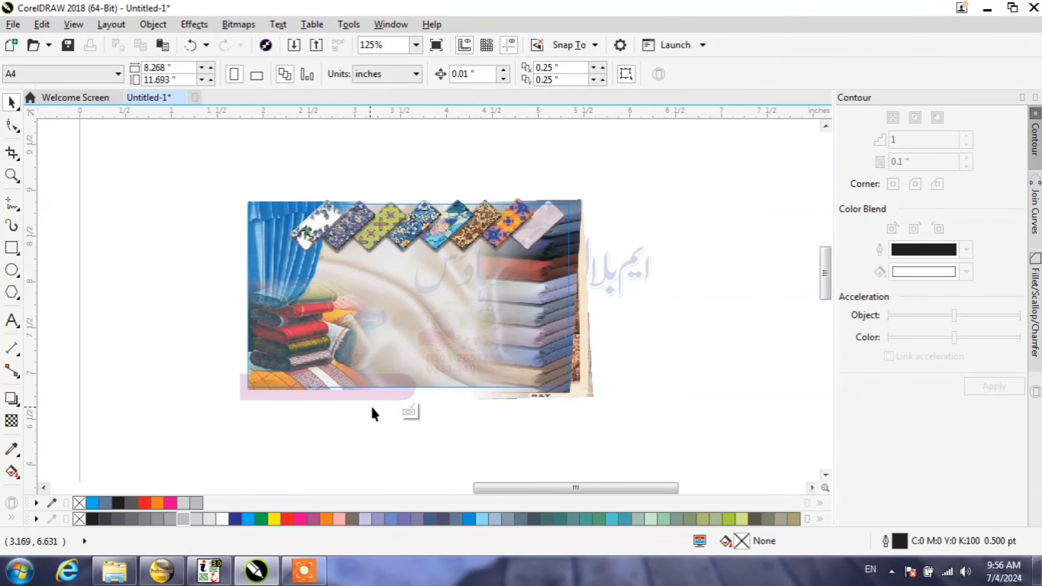
pyautogui.scroll(2, 388, 218)
pyautogui.click(388, 217)
pyautogui.scroll(-4, 282, 263)
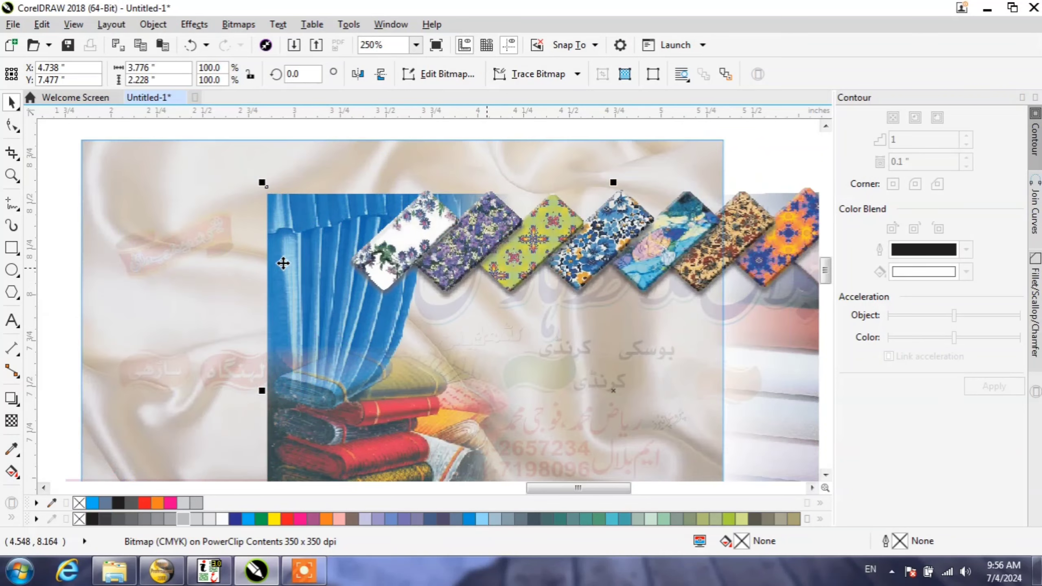
pyautogui.moveTo(360, 314); pyautogui.dragTo(293, 215)
pyautogui.click(330, 366)
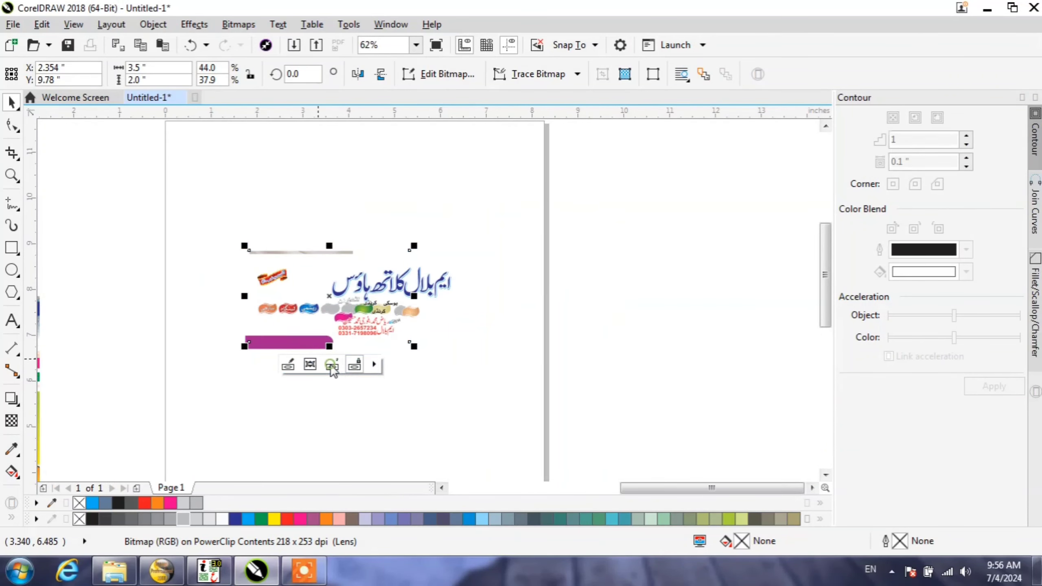
# Step: Select all pieces of the dismantled card on the page and delete them
pyautogui.scroll(2, 342, 272)
pyautogui.scroll(-2, 304, 267)
pyautogui.scroll(-1, 304, 267)
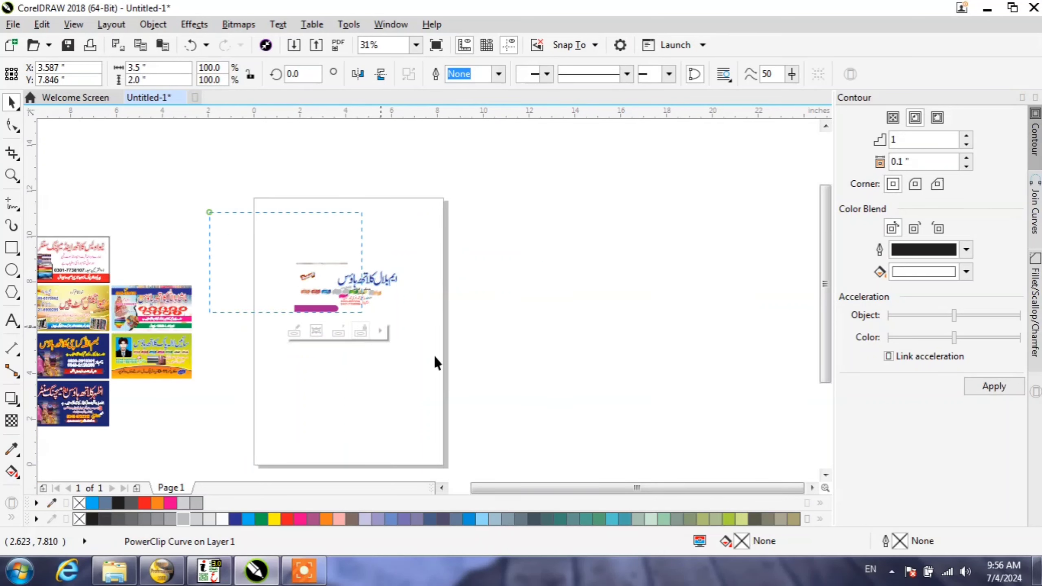
pyautogui.moveTo(565, 453); pyautogui.dragTo(571, 459)
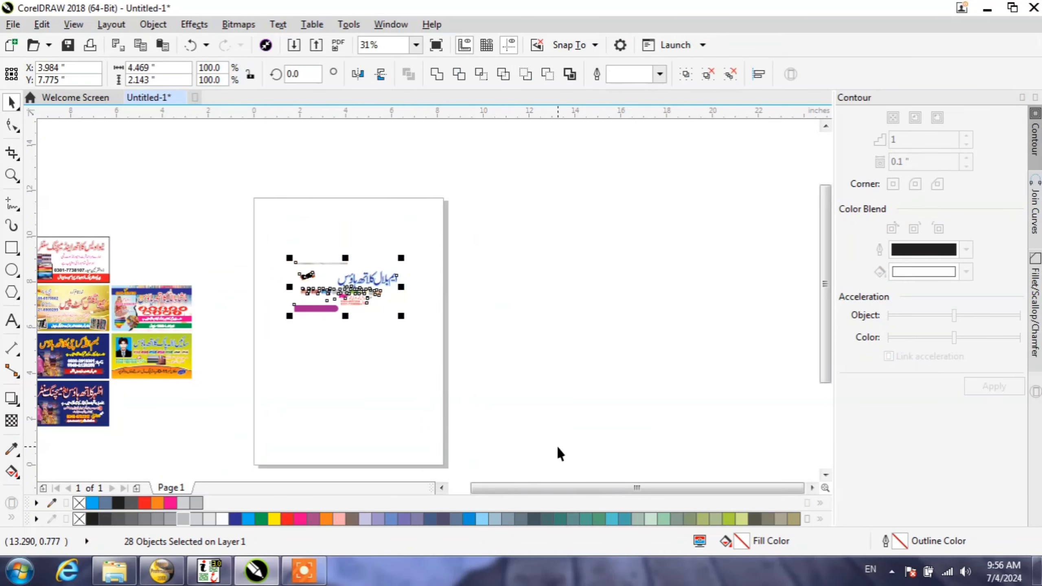
pyautogui.press('Delete')
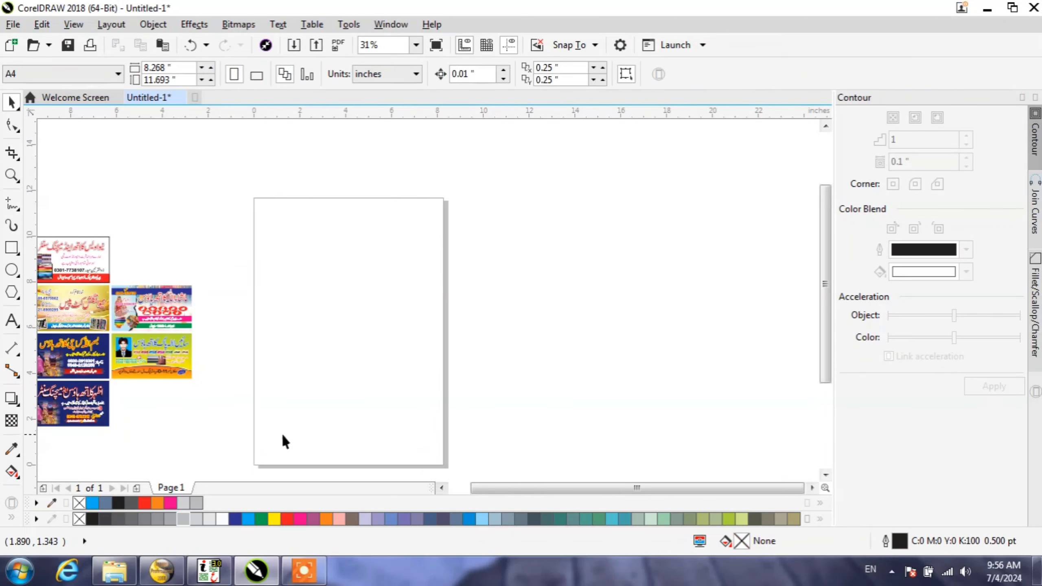
# Step: Move the card with the bride picture from the collection onto the page and ungroup it
pyautogui.click(162, 322)
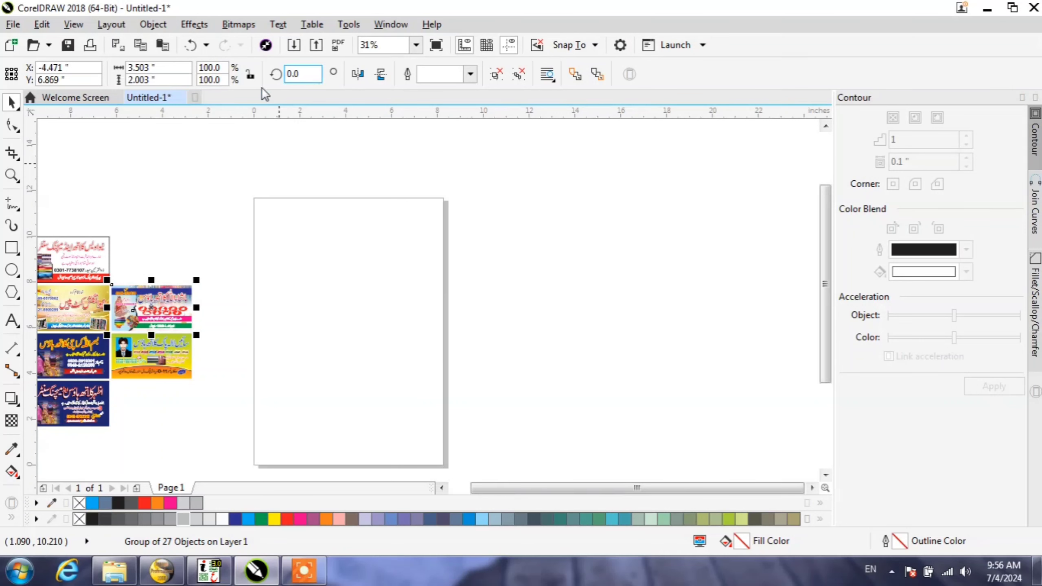
pyautogui.moveTo(123, 293); pyautogui.dragTo(326, 297)
pyautogui.scroll(2, 355, 316)
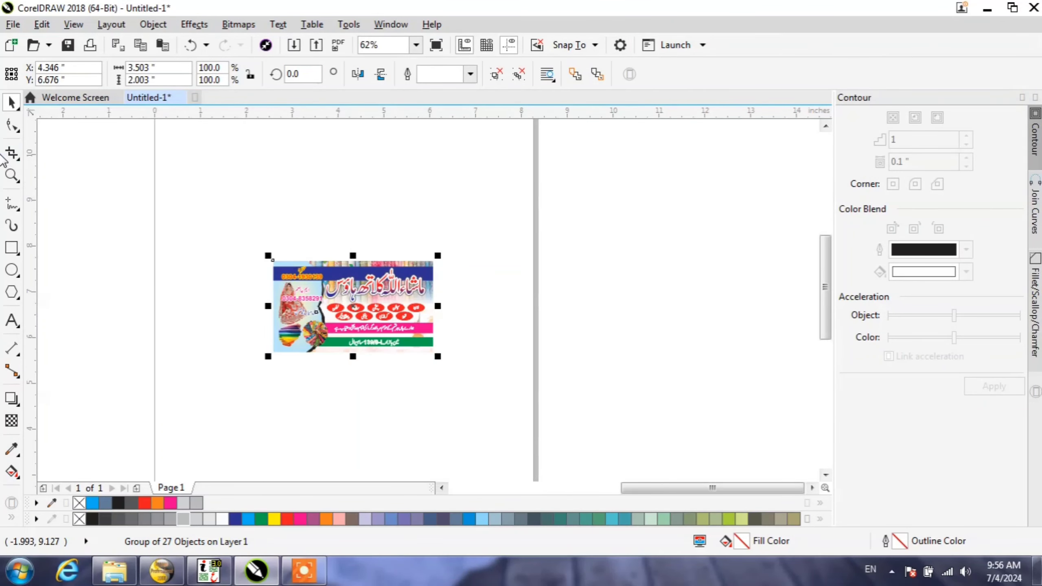
pyautogui.click(16, 183)
pyautogui.click(4, 182)
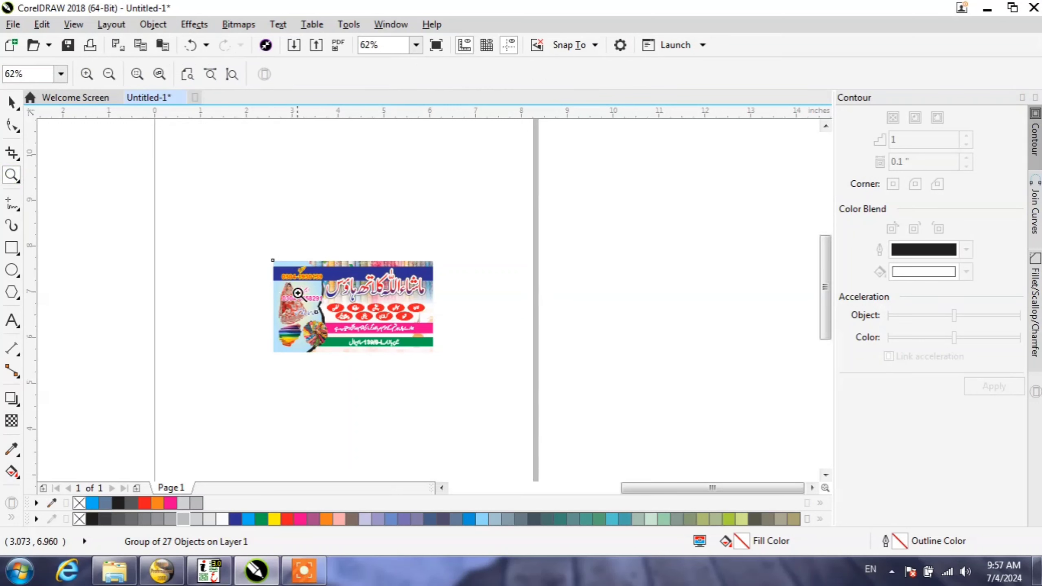
pyautogui.moveTo(438, 356); pyautogui.dragTo(438, 355)
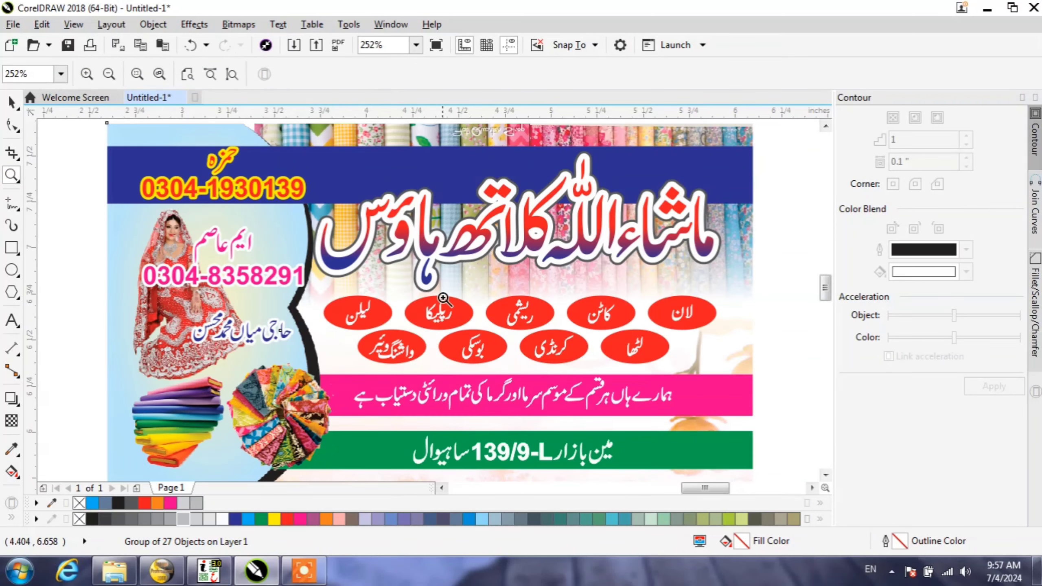
pyautogui.click(9, 105)
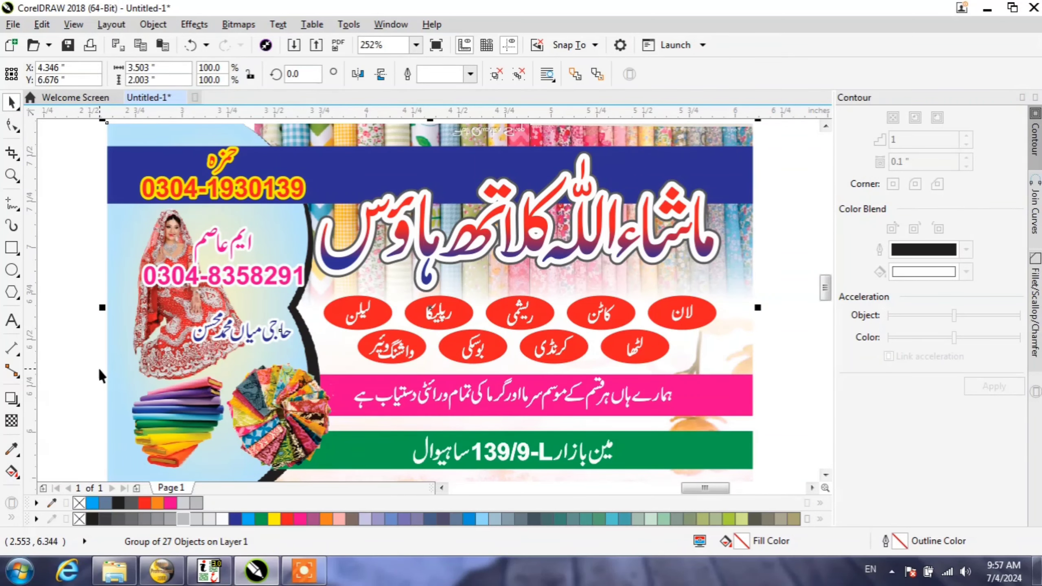
pyautogui.hotkey('ctrl', 'u')
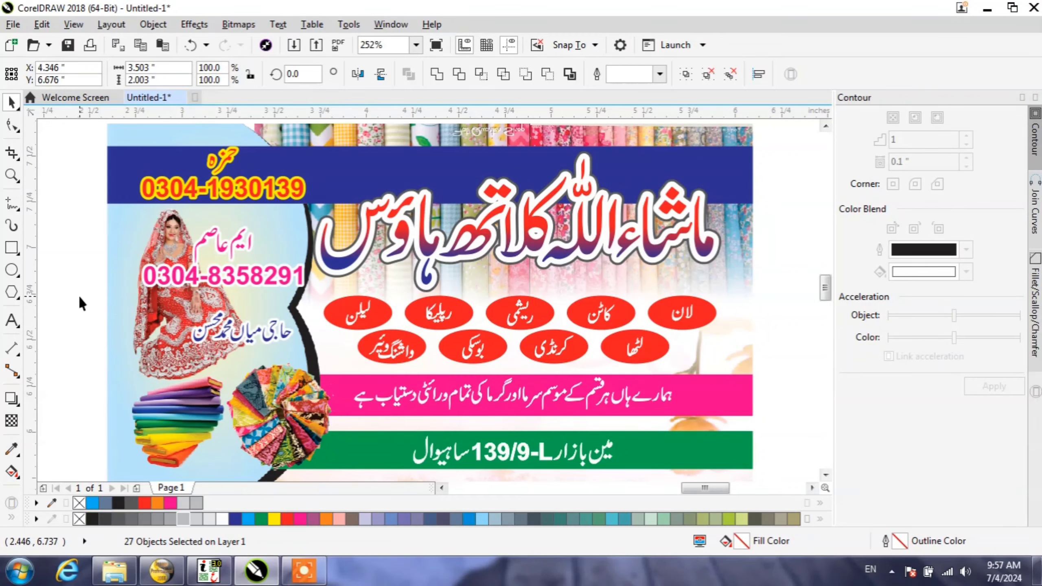
# Step: Move the pink phone number up to the left and the blue name left over the bride picture
pyautogui.click(147, 278)
pyautogui.moveTo(197, 266); pyautogui.dragTo(121, 276)
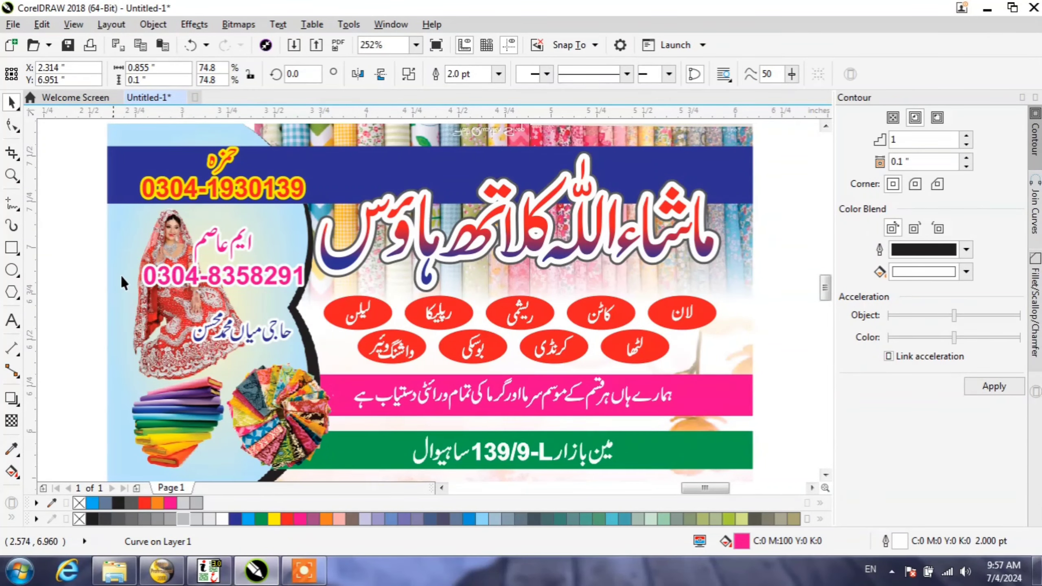
pyautogui.moveTo(223, 270); pyautogui.dragTo(140, 222)
pyautogui.moveTo(230, 338); pyautogui.dragTo(152, 352)
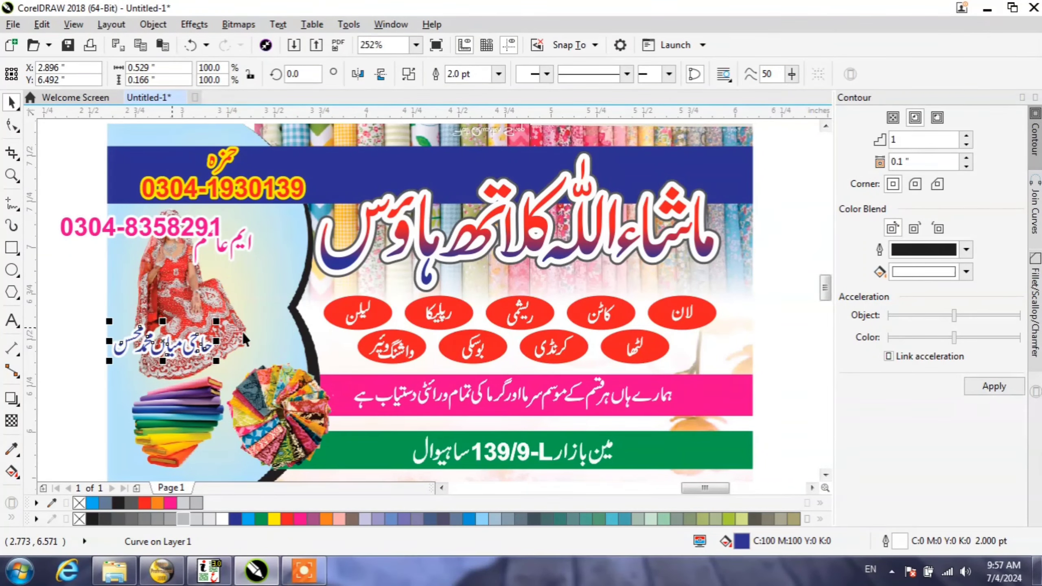
pyautogui.moveTo(217, 303)
pyautogui.mouseDown()
pyautogui.moveTo(250, 281)
pyautogui.moveTo(214, 301)
pyautogui.mouseUp()
# Step: Pull the card's title, grey title shadow, a red oval label and the background bitmap away from each other
pyautogui.moveTo(338, 263); pyautogui.dragTo(220, 196)
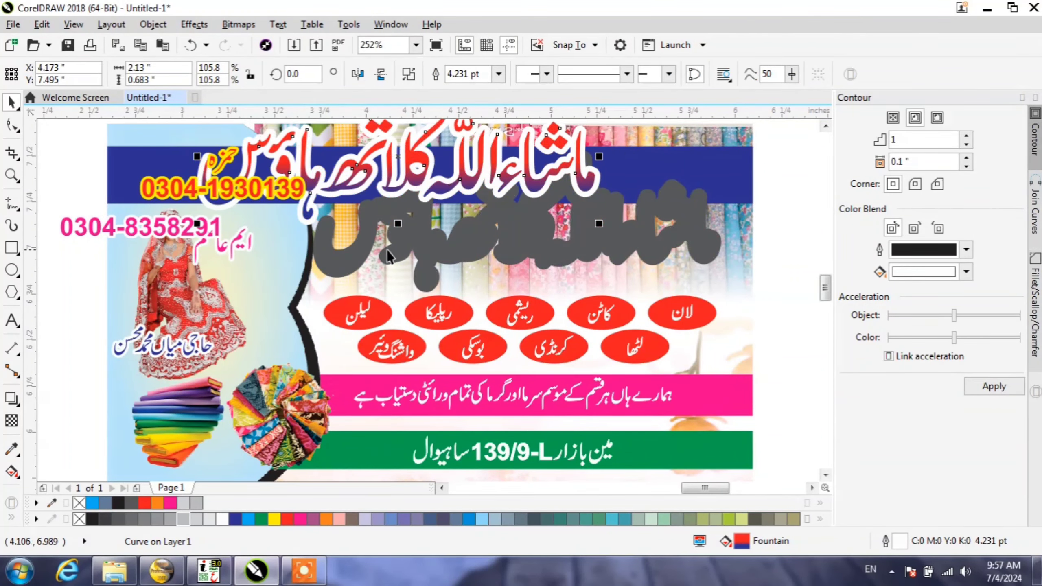
pyautogui.moveTo(387, 249); pyautogui.dragTo(478, 244)
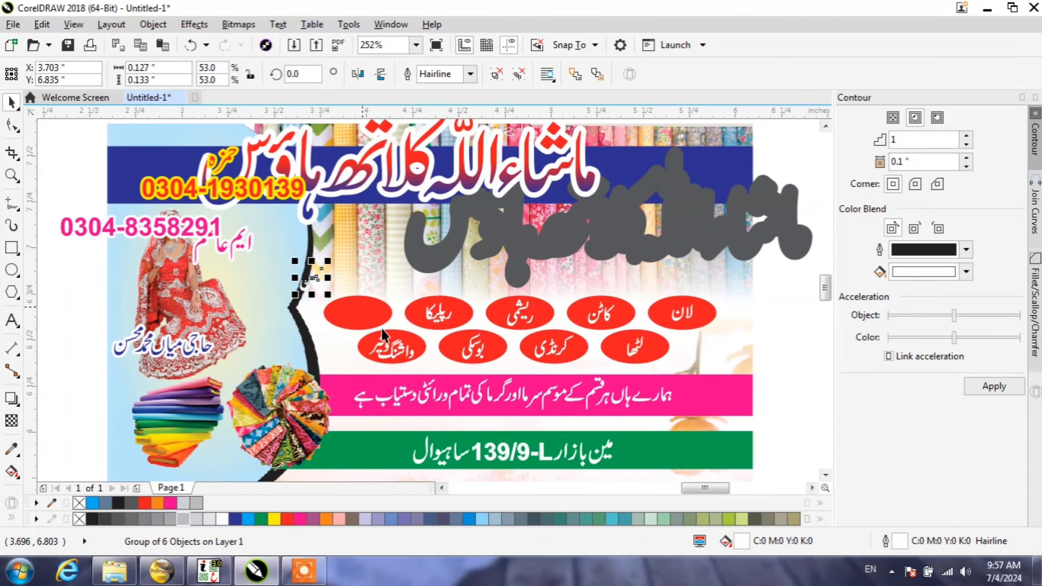
pyautogui.moveTo(384, 334); pyautogui.dragTo(372, 294)
pyautogui.moveTo(396, 395); pyautogui.dragTo(483, 334)
# Step: Examine the separated background bitmap with the bride and fabric pictures at several zoom levels
pyautogui.scroll(-3, 349, 343)
pyautogui.scroll(-2, 349, 428)
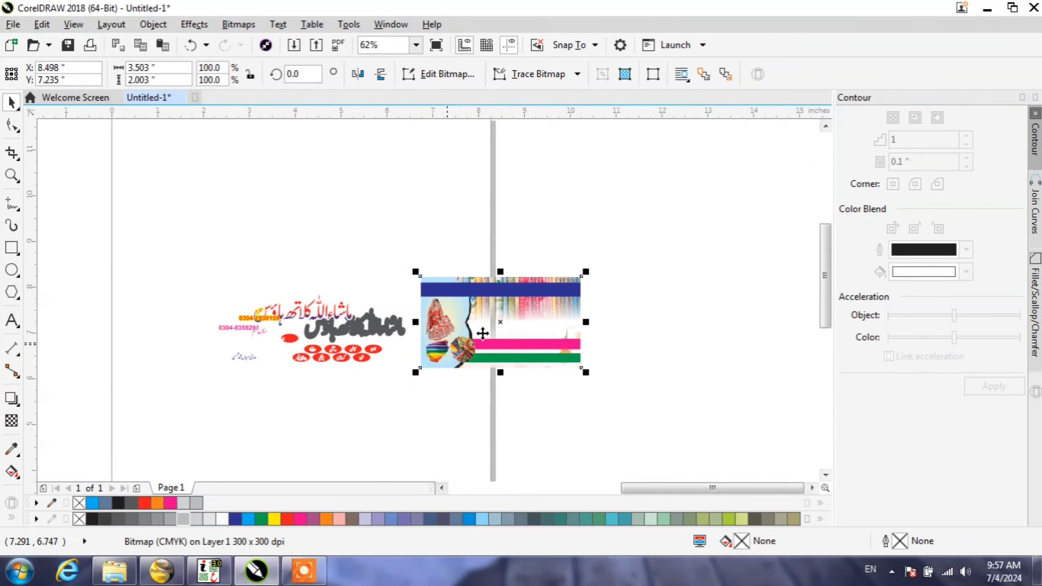
pyautogui.scroll(2, 483, 333)
pyautogui.scroll(2, 307, 284)
pyautogui.scroll(-2, 309, 318)
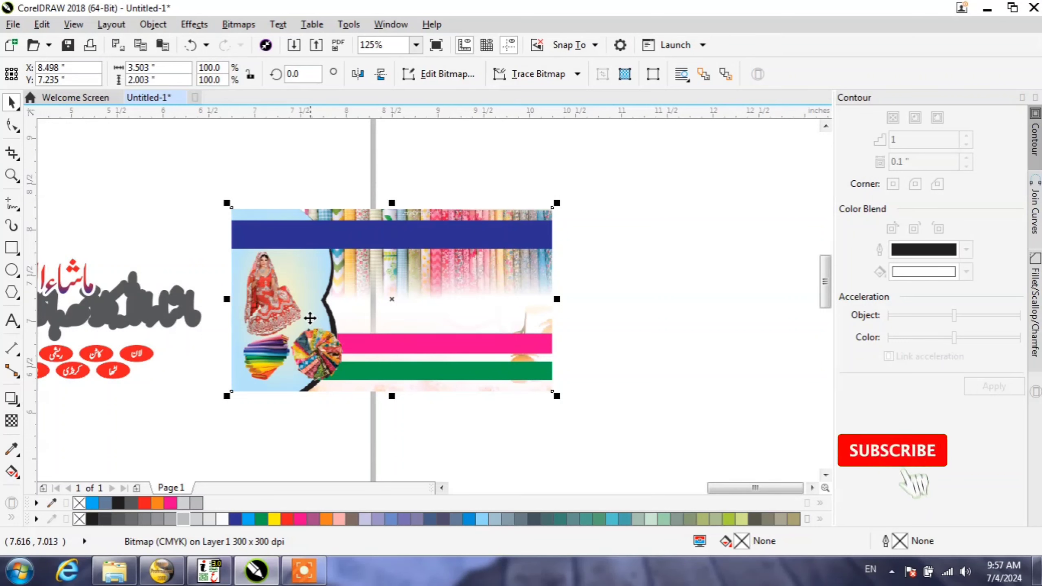
pyautogui.scroll(2, 431, 249)
pyautogui.scroll(-2, 430, 249)
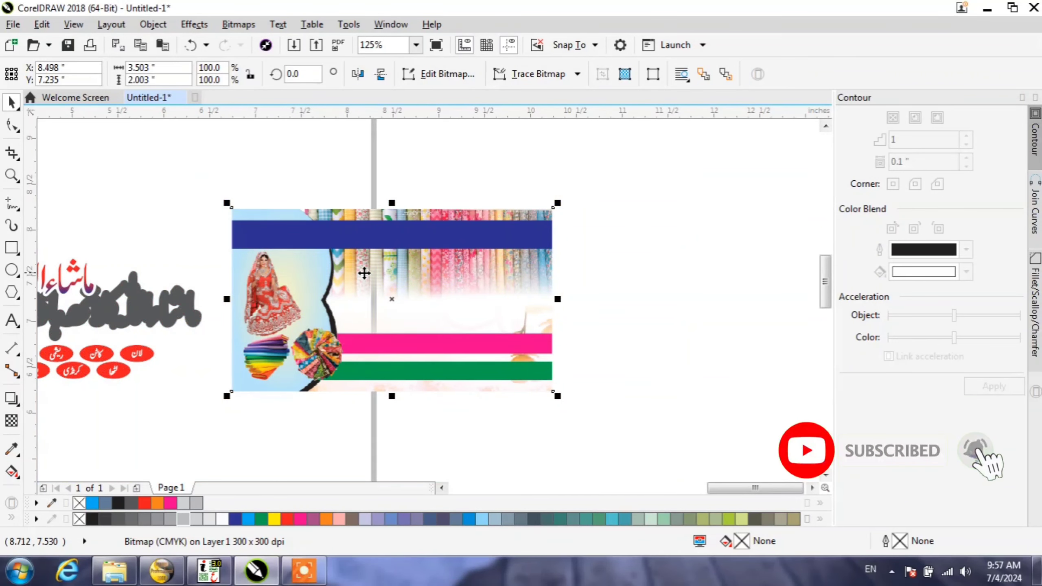
pyautogui.scroll(-2, 364, 273)
pyautogui.scroll(2, 236, 285)
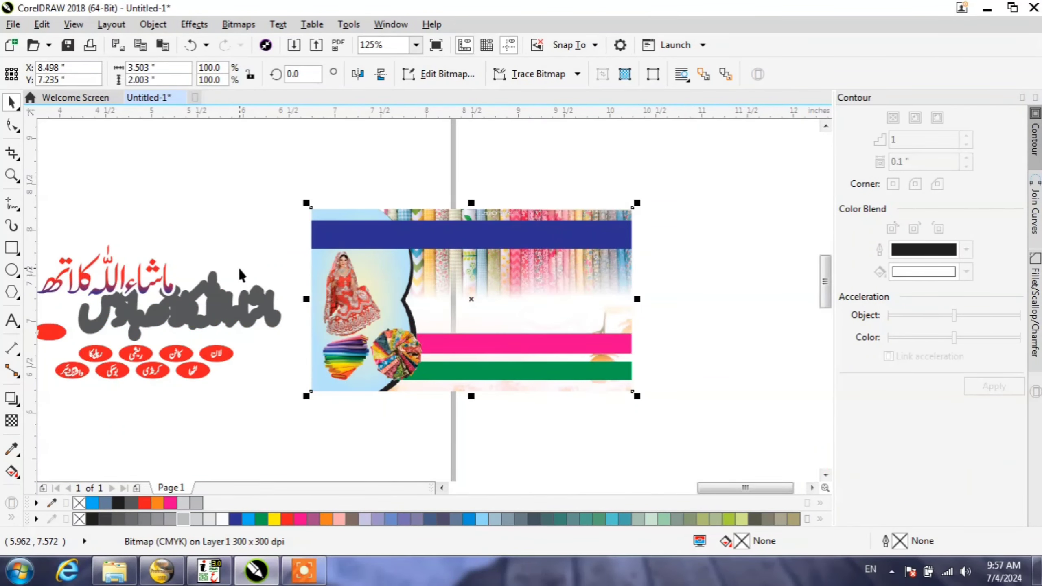
# Step: Select every piece of the dismantled bride card, including its grey title shadow, and delete them all
pyautogui.click(237, 266)
pyautogui.click(196, 308)
pyautogui.moveTo(196, 307); pyautogui.dragTo(210, 281)
pyautogui.scroll(-2, 288, 351)
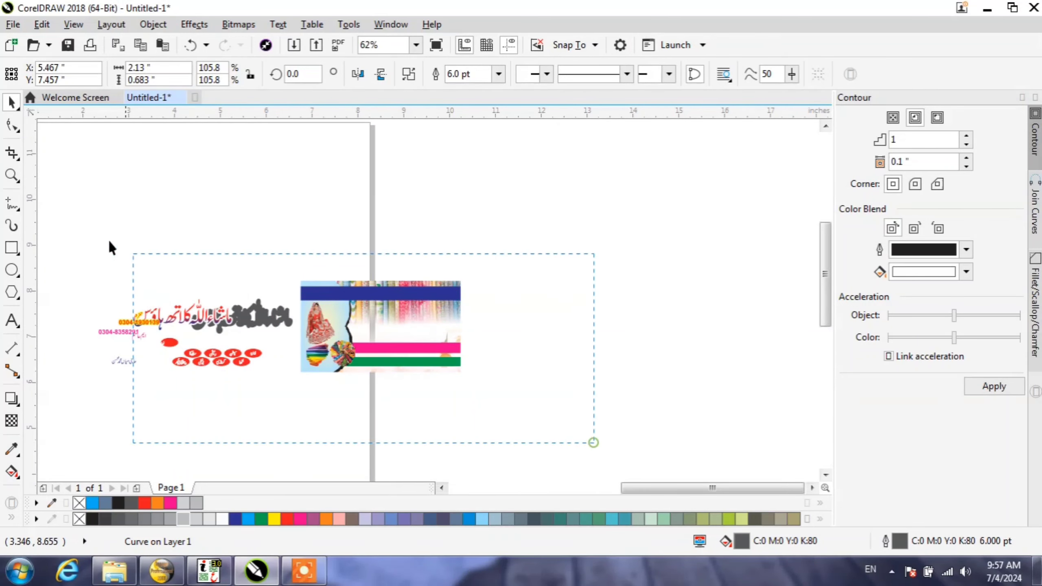
pyautogui.moveTo(109, 241); pyautogui.dragTo(44, 208)
pyautogui.press('Delete')
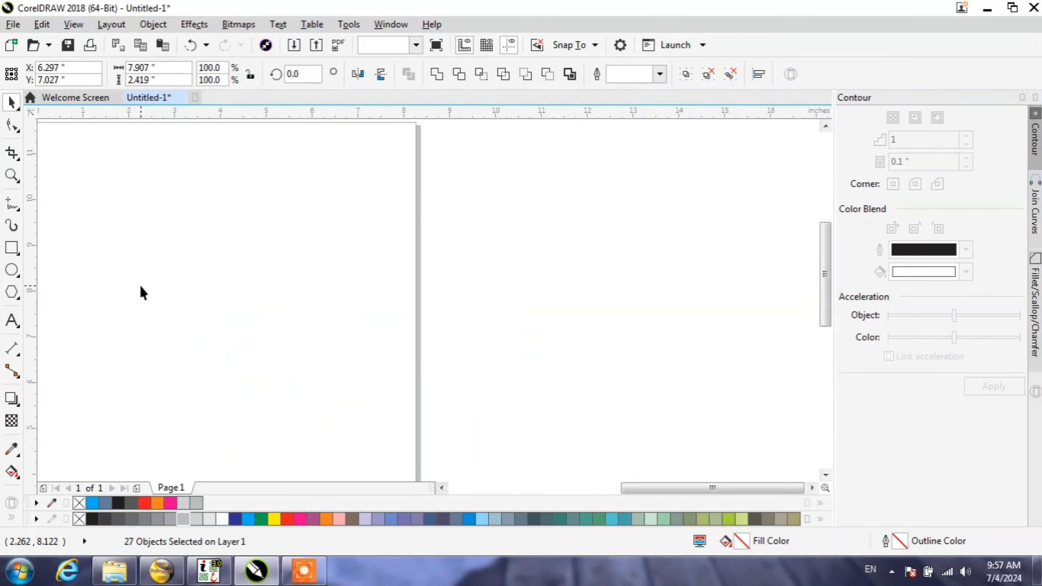
# Step: Move the white card with the red footer band from the collection onto the page
pyautogui.scroll(-2, 509, 300)
pyautogui.scroll(1, 202, 280)
pyautogui.click(224, 278)
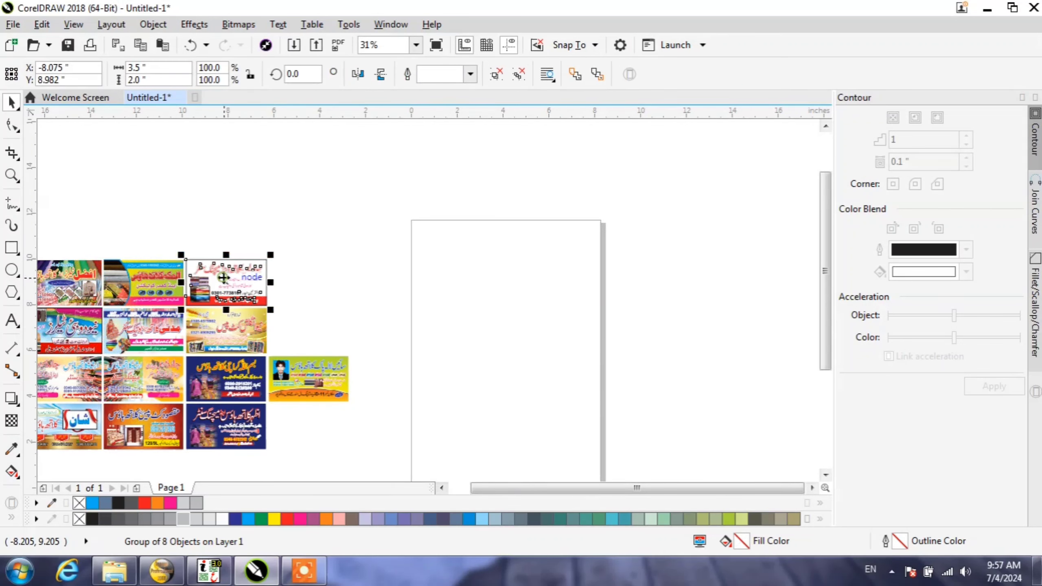
pyautogui.moveTo(224, 278); pyautogui.dragTo(482, 326)
pyautogui.scroll(1, 484, 325)
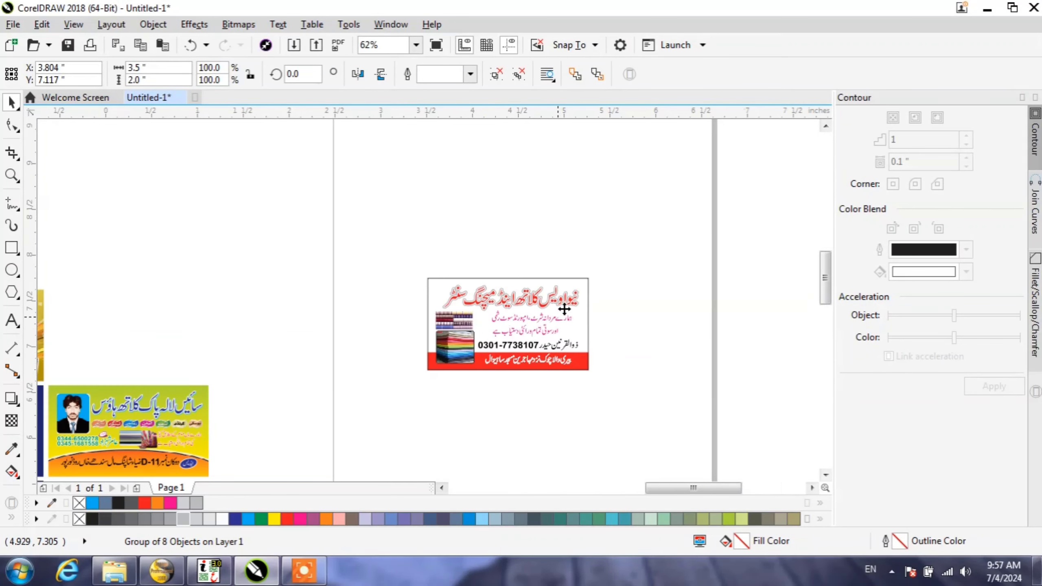
pyautogui.scroll(1, 565, 309)
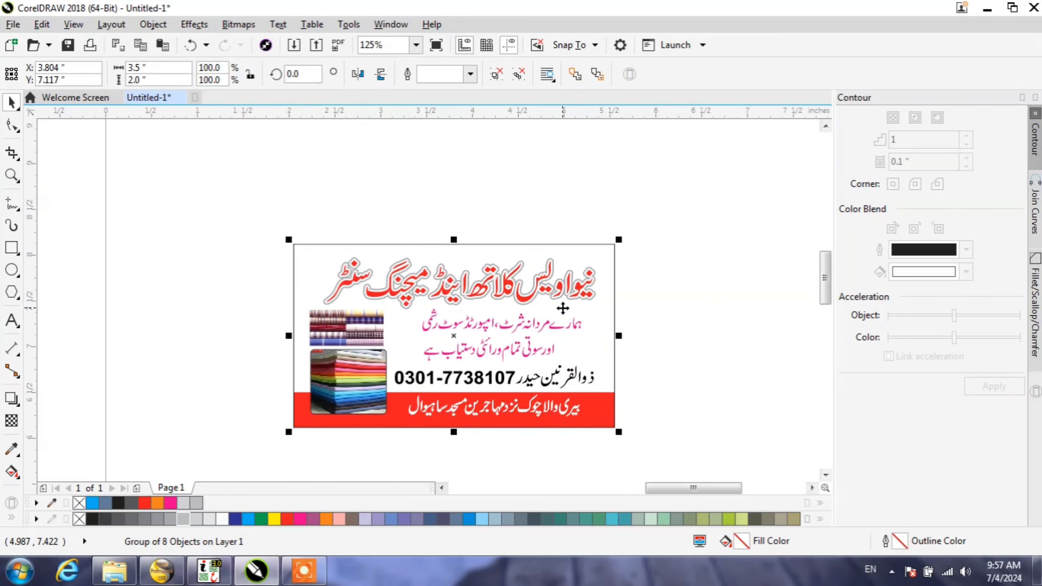
# Step: Ungroup the white card and pull its red title and both fabric pictures out of the card frame
pyautogui.hotkey('ctrl', 'u')
pyautogui.click(661, 303)
pyautogui.click(600, 291)
pyautogui.click(580, 288)
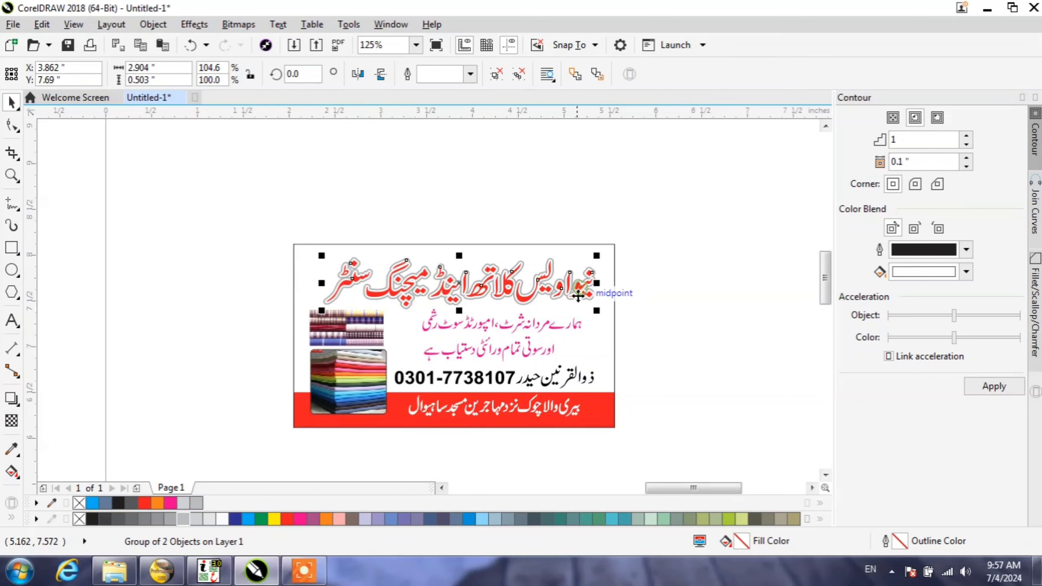
pyautogui.moveTo(579, 295); pyautogui.dragTo(565, 233)
pyautogui.click(356, 390)
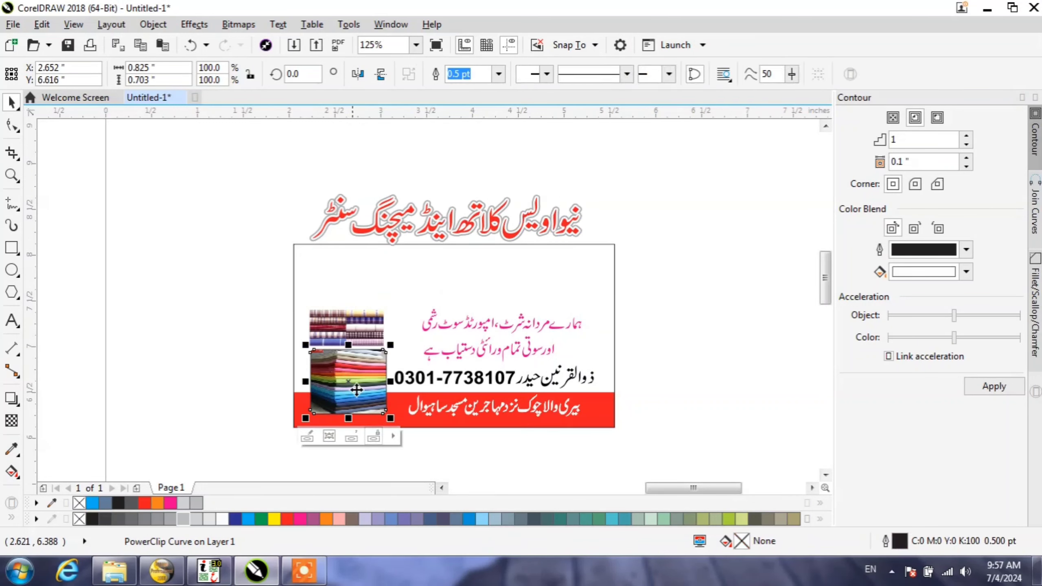
pyautogui.moveTo(357, 390); pyautogui.dragTo(247, 319)
pyautogui.moveTo(338, 315); pyautogui.dragTo(225, 225)
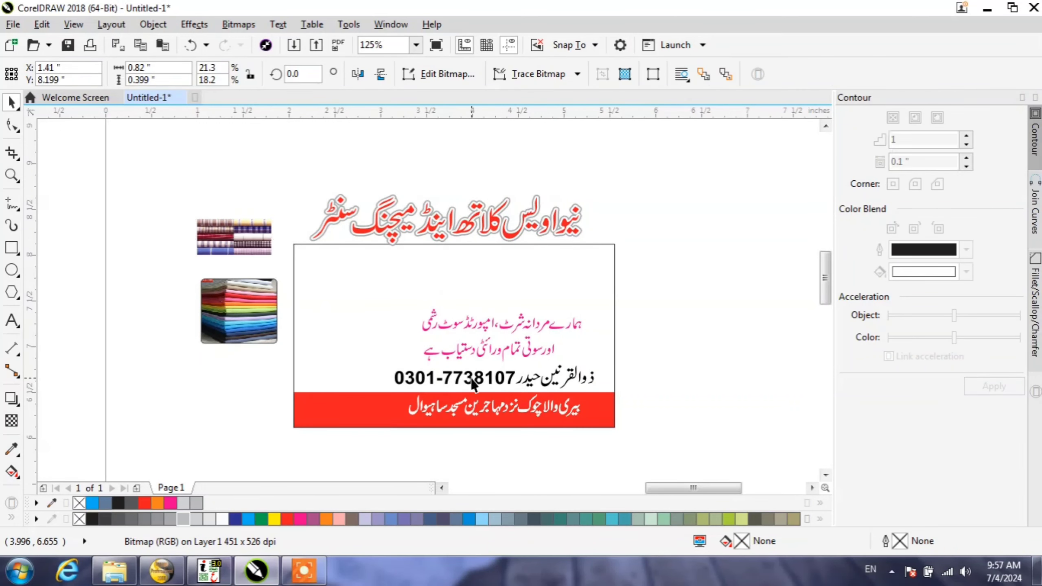
# Step: Shift the white card's pink description, black phone line, white footer text and outline frame away from their original places
pyautogui.click(439, 362)
pyautogui.click(489, 347)
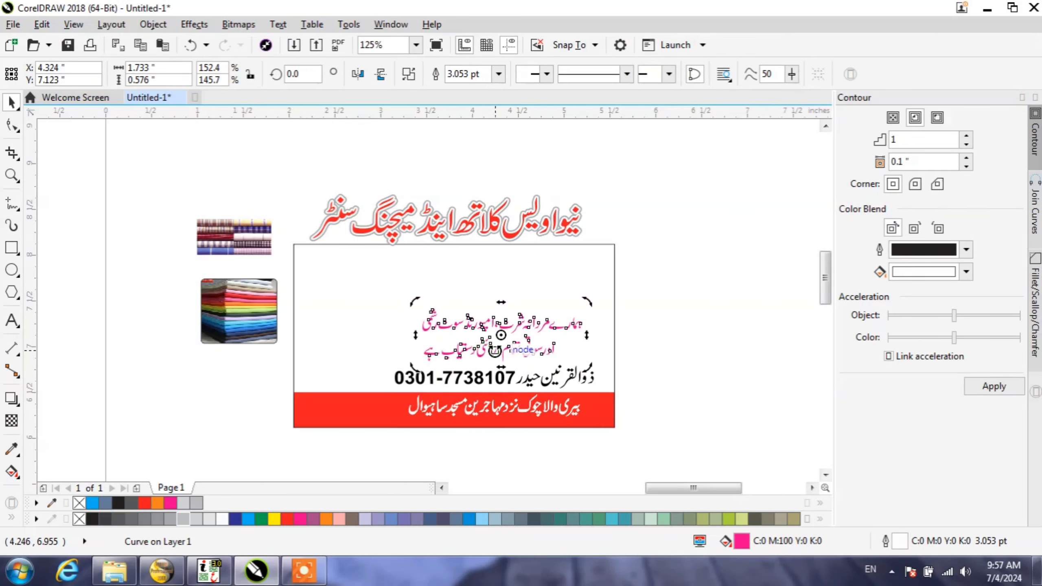
pyautogui.click(496, 348)
pyautogui.moveTo(498, 352); pyautogui.dragTo(422, 325)
pyautogui.click(483, 382)
pyautogui.moveTo(484, 383); pyautogui.dragTo(408, 342)
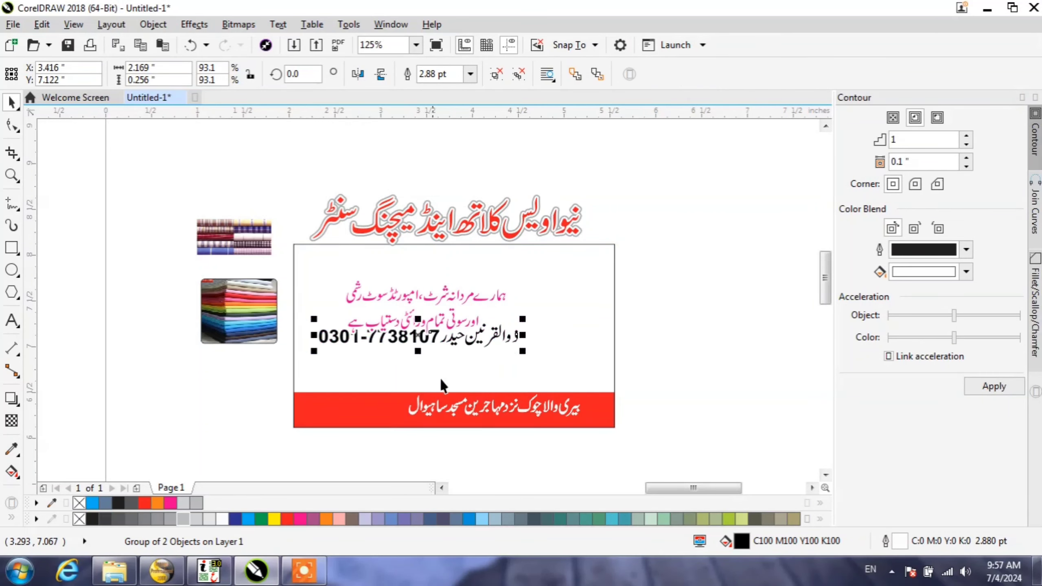
pyautogui.moveTo(465, 401); pyautogui.dragTo(534, 410)
pyautogui.moveTo(421, 411); pyautogui.dragTo(499, 394)
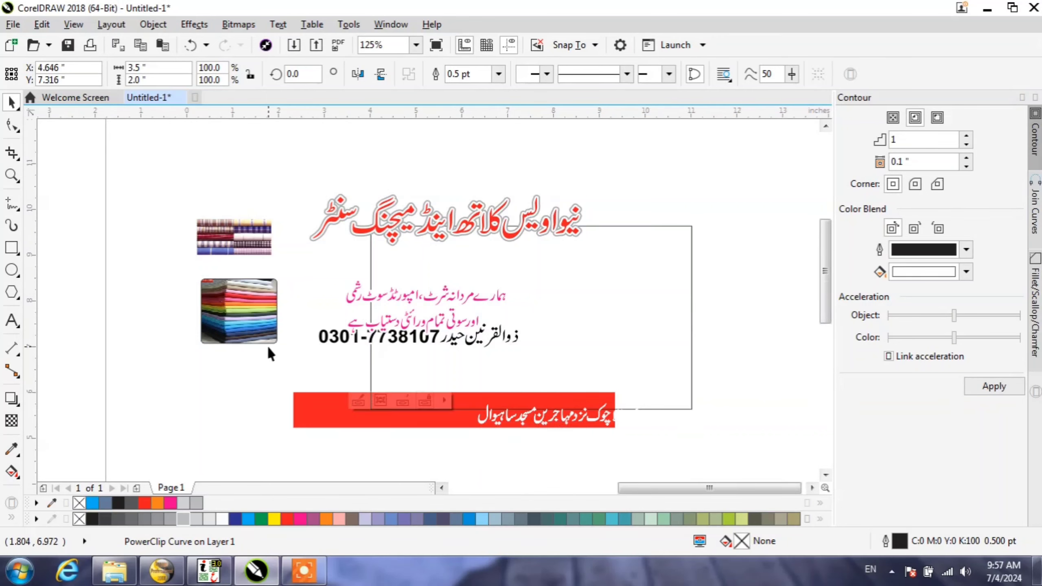
# Step: Select all the loose pieces of the dismantled white card and delete them
pyautogui.scroll(-2, 268, 349)
pyautogui.moveTo(191, 247); pyautogui.dragTo(627, 490)
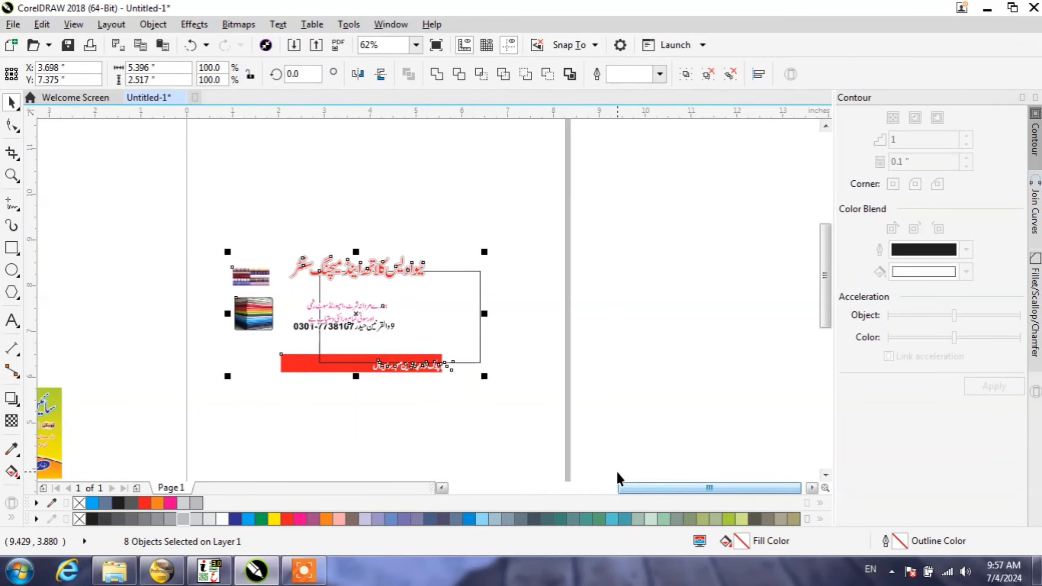
pyautogui.press('Delete')
# Step: Move the yellow-green card with the curved fabric picture and pink footer band from the collection onto the page
pyautogui.scroll(-4, 286, 344)
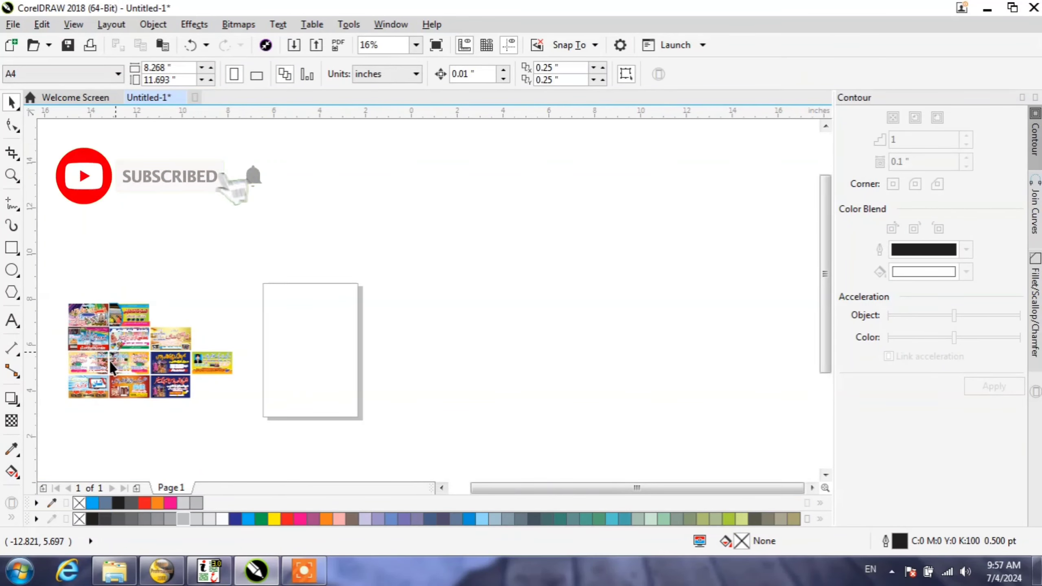
pyautogui.scroll(2, 110, 359)
pyautogui.scroll(4, 87, 287)
pyautogui.click(177, 290)
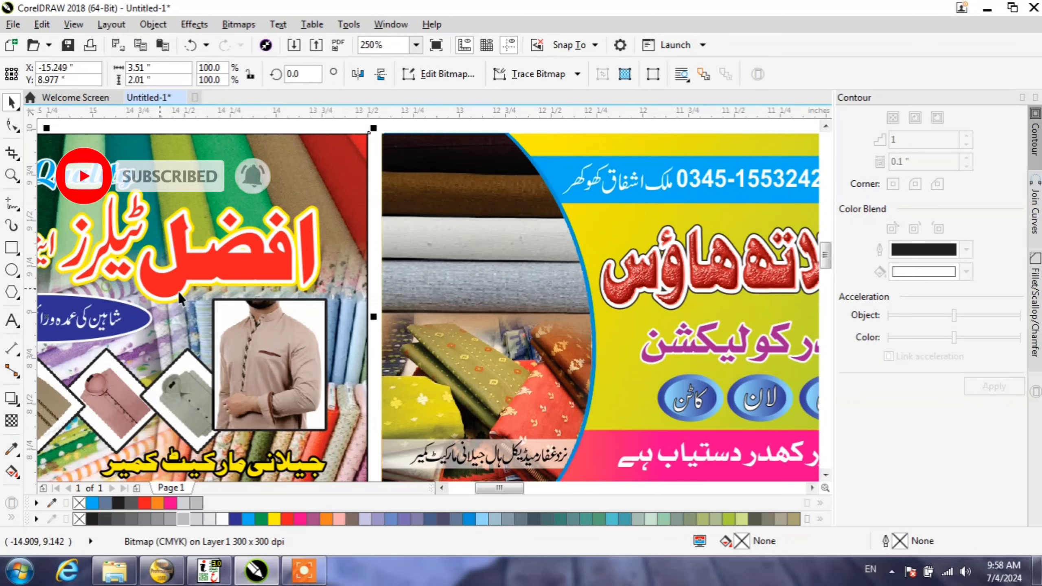
pyautogui.scroll(-2, 235, 306)
pyautogui.click(291, 316)
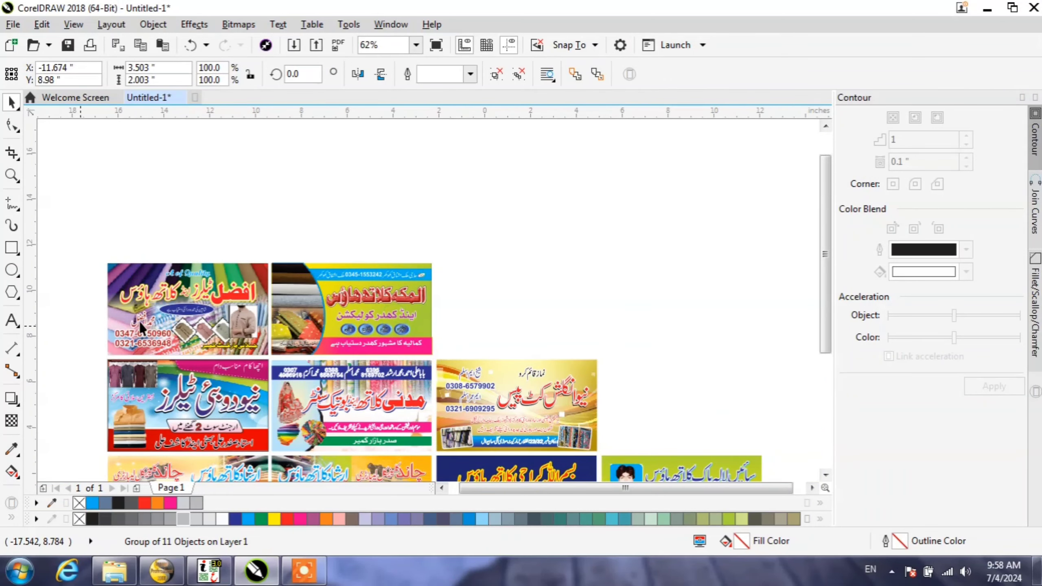
pyautogui.scroll(-2, 291, 316)
pyautogui.moveTo(253, 308); pyautogui.dragTo(577, 355)
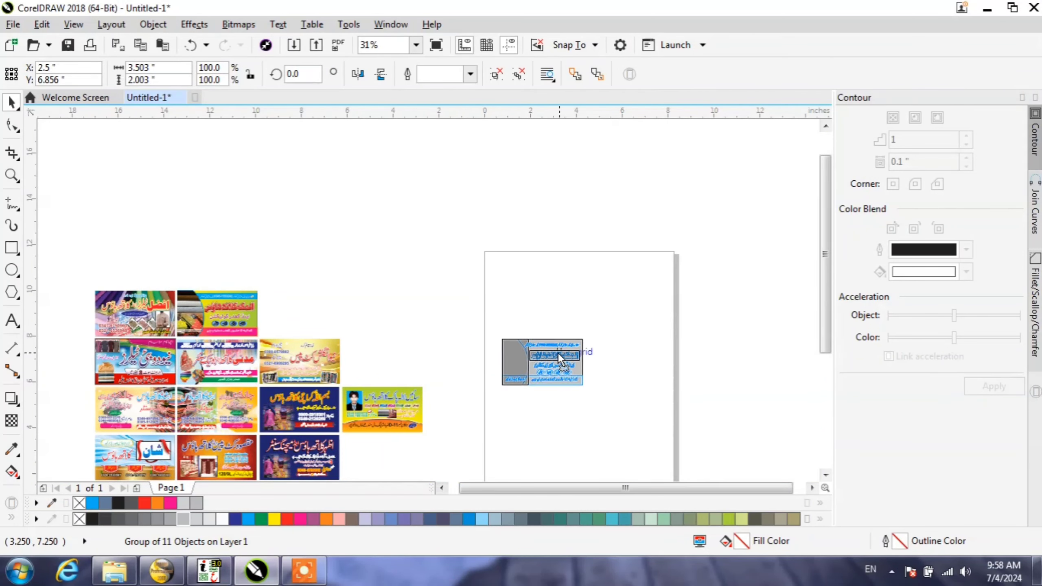
# Step: Ungroup the yellow-green card and move its phone line, red title, purple subtitle, blue ovals and footer text upward
pyautogui.scroll(4, 542, 359)
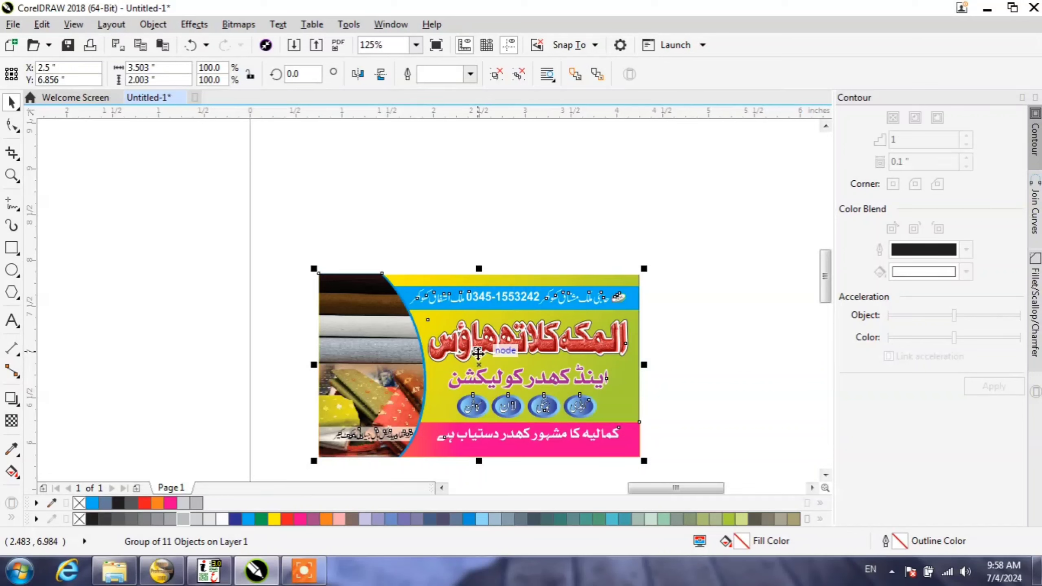
pyautogui.click(499, 259)
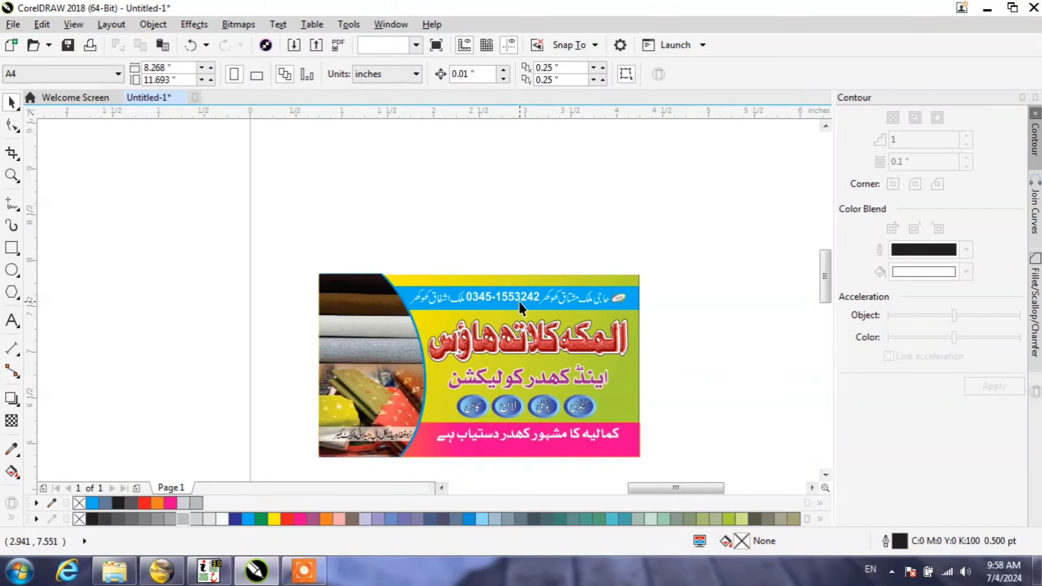
pyautogui.moveTo(527, 300); pyautogui.dragTo(506, 226)
pyautogui.click(516, 294)
pyautogui.click(531, 335)
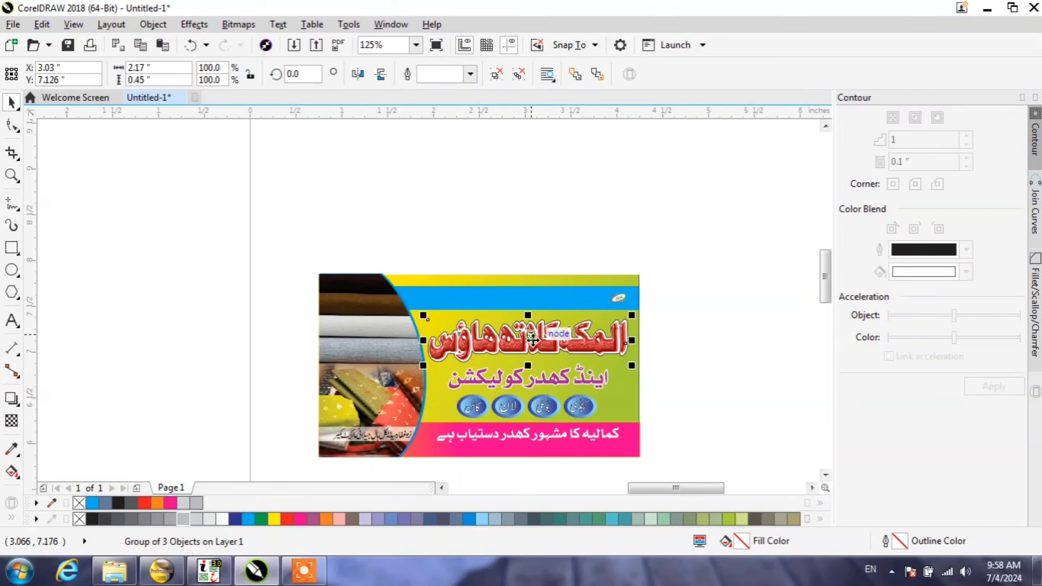
pyautogui.moveTo(533, 338); pyautogui.dragTo(527, 269)
pyautogui.moveTo(571, 394); pyautogui.dragTo(557, 311)
pyautogui.moveTo(560, 414); pyautogui.dragTo(535, 347)
pyautogui.moveTo(542, 434); pyautogui.dragTo(551, 377)
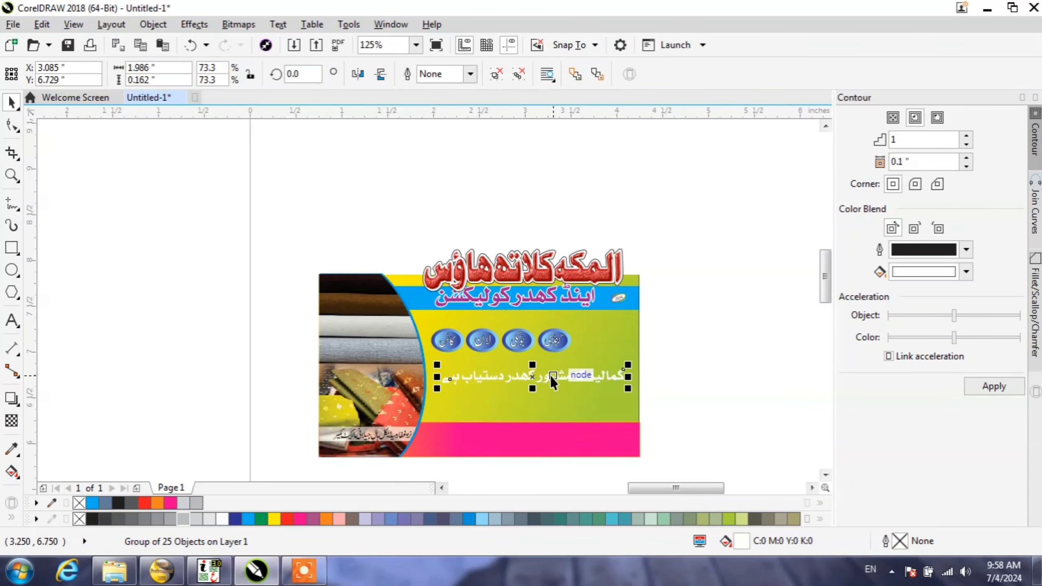
# Step: Pull the curved fabric picture, address text, blue curved shape and yellow-green background bitmap apart from each other
pyautogui.moveTo(331, 445); pyautogui.dragTo(490, 444)
pyautogui.moveTo(368, 439); pyautogui.dragTo(239, 386)
pyautogui.moveTo(363, 396); pyautogui.dragTo(196, 310)
pyautogui.moveTo(340, 408); pyautogui.dragTo(252, 266)
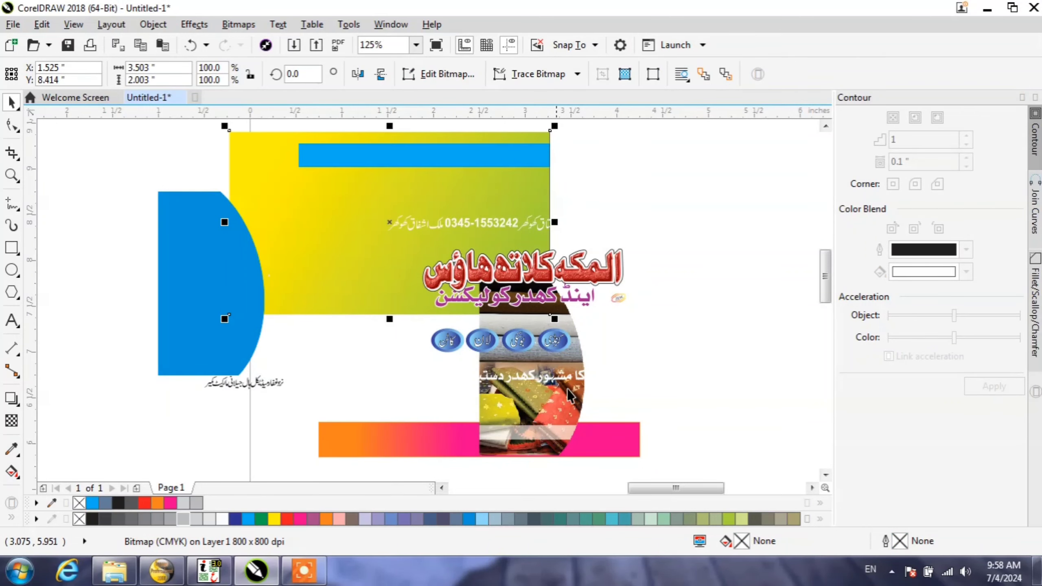
# Step: Select all the separated parts of the yellow-green card and delete them
pyautogui.scroll(-1, 574, 356)
pyautogui.scroll(-1, 663, 430)
pyautogui.moveTo(663, 431); pyautogui.dragTo(429, 275)
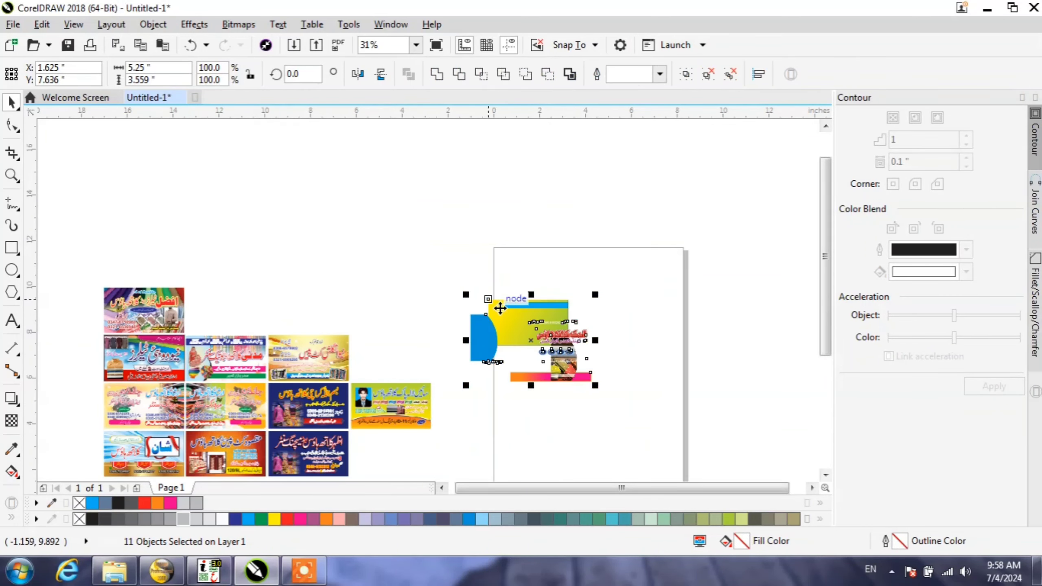
pyautogui.scroll(1, 518, 318)
pyautogui.press('Delete')
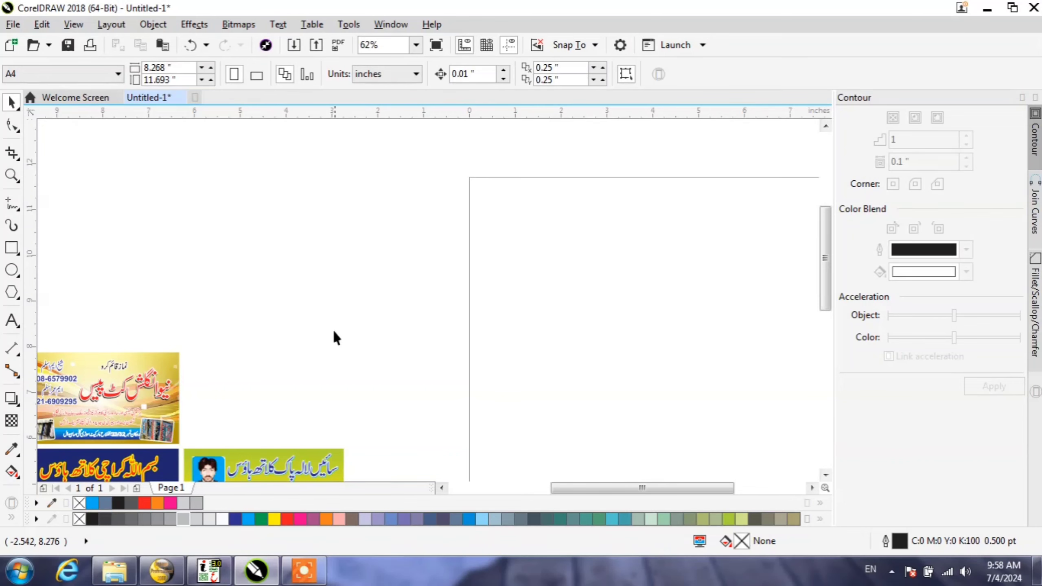
# Step: Center the navy card with the pink dress picture and red address band on the page
pyautogui.scroll(-1, 336, 337)
pyautogui.scroll(1, 217, 424)
pyautogui.click(244, 391)
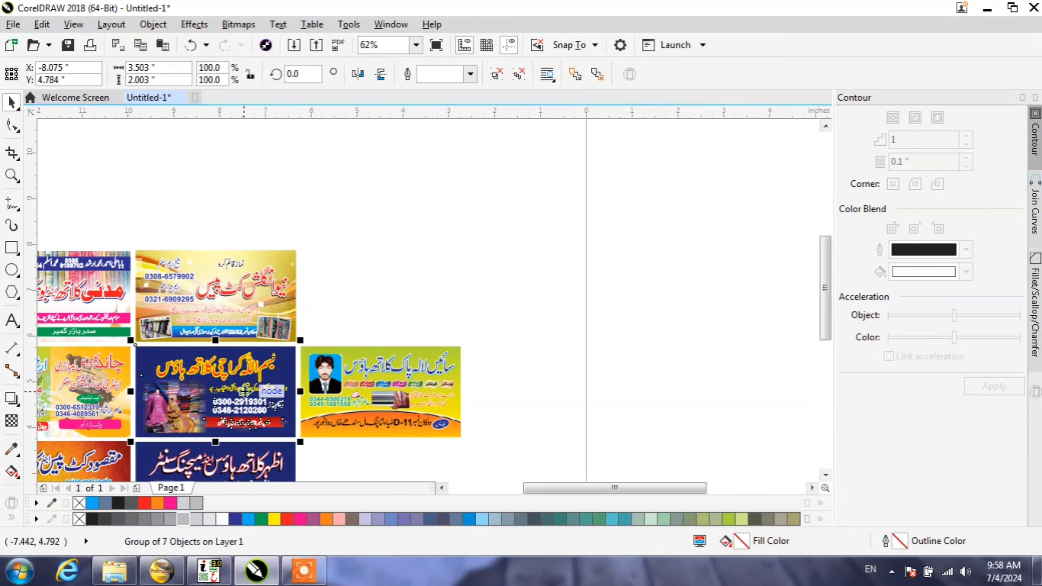
pyautogui.press('p')
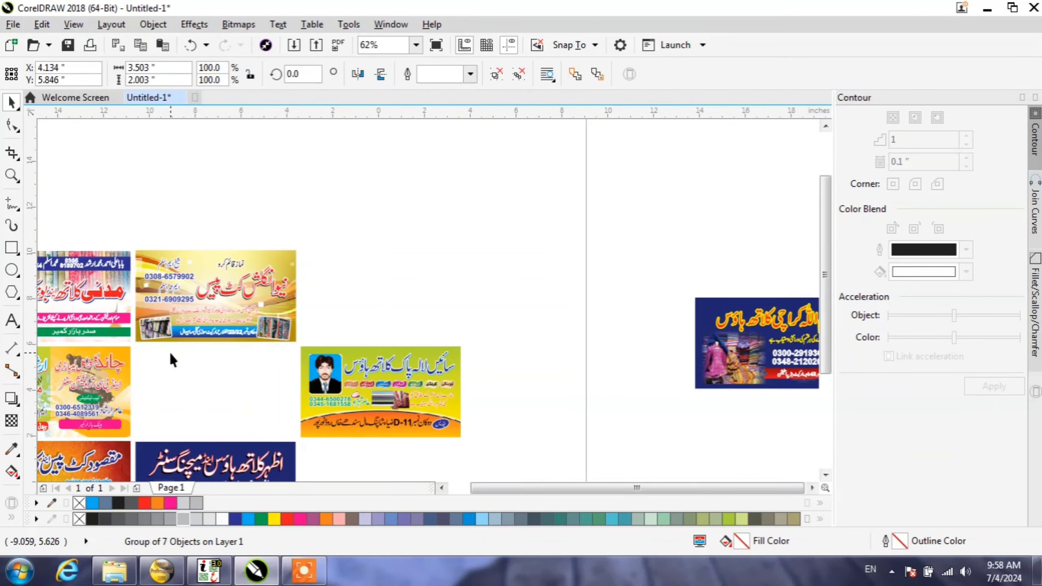
# Step: Inspect the navy card's text and fabric picture up close, and delete the card from the page
pyautogui.scroll(-1, 170, 356)
pyautogui.scroll(2, 521, 336)
pyautogui.scroll(2, 501, 328)
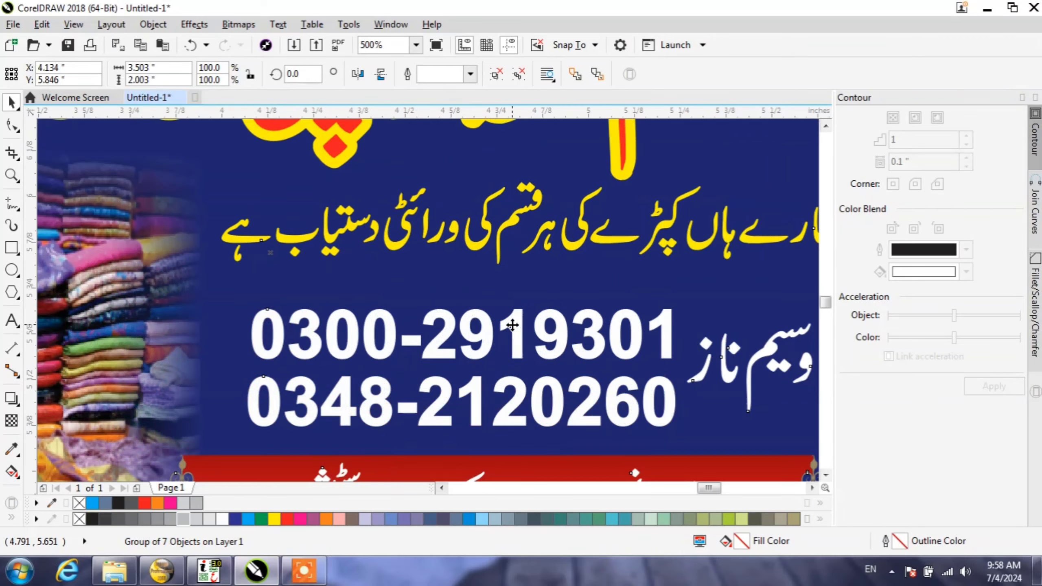
pyautogui.scroll(-1, 496, 326)
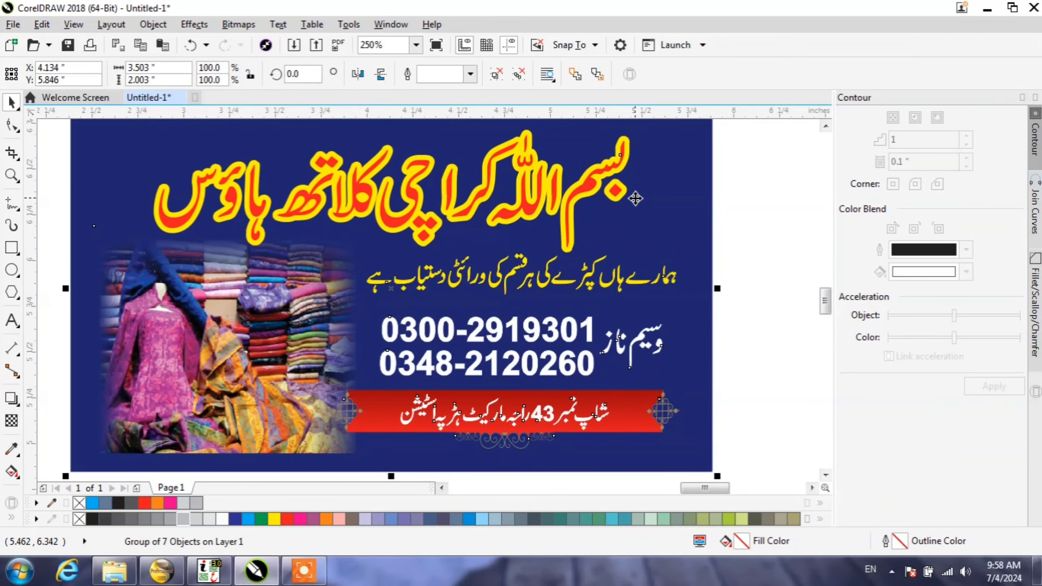
pyautogui.scroll(-1, 531, 293)
pyautogui.rightClick(525, 295)
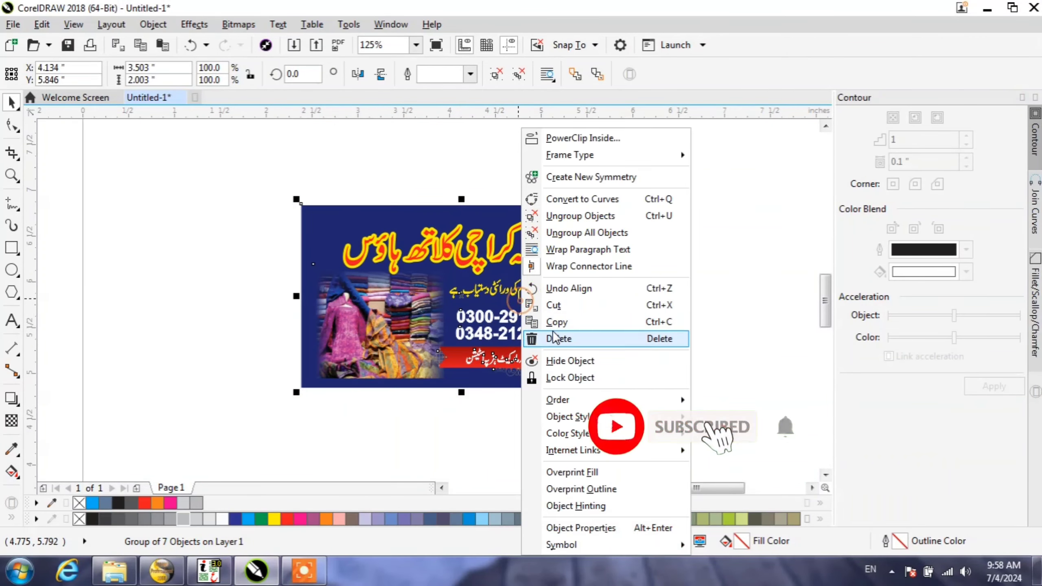
pyautogui.click(555, 337)
# Step: Place the green and orange card with the portrait photo at the center of the page
pyautogui.scroll(-3, 570, 284)
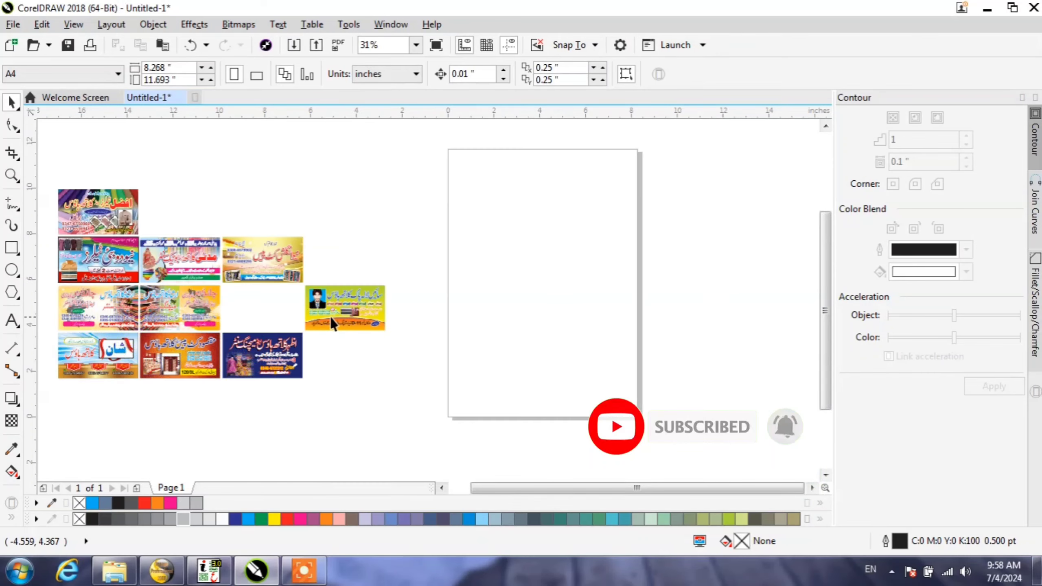
pyautogui.click(341, 314)
pyautogui.moveTo(341, 313); pyautogui.dragTo(539, 289)
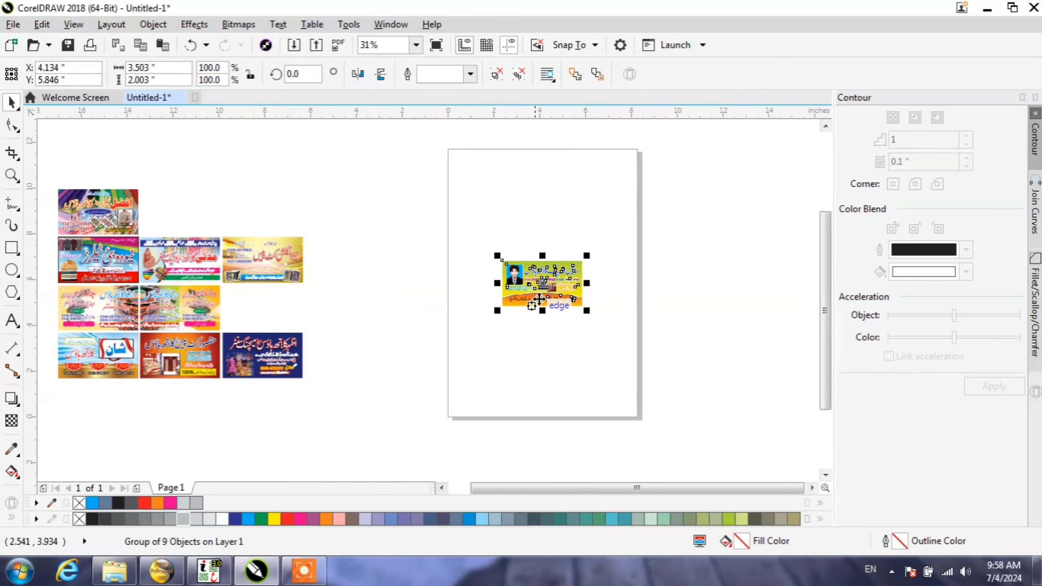
# Step: Inspect the portrait card's lettering and pictures up close, and delete the card
pyautogui.scroll(3, 559, 279)
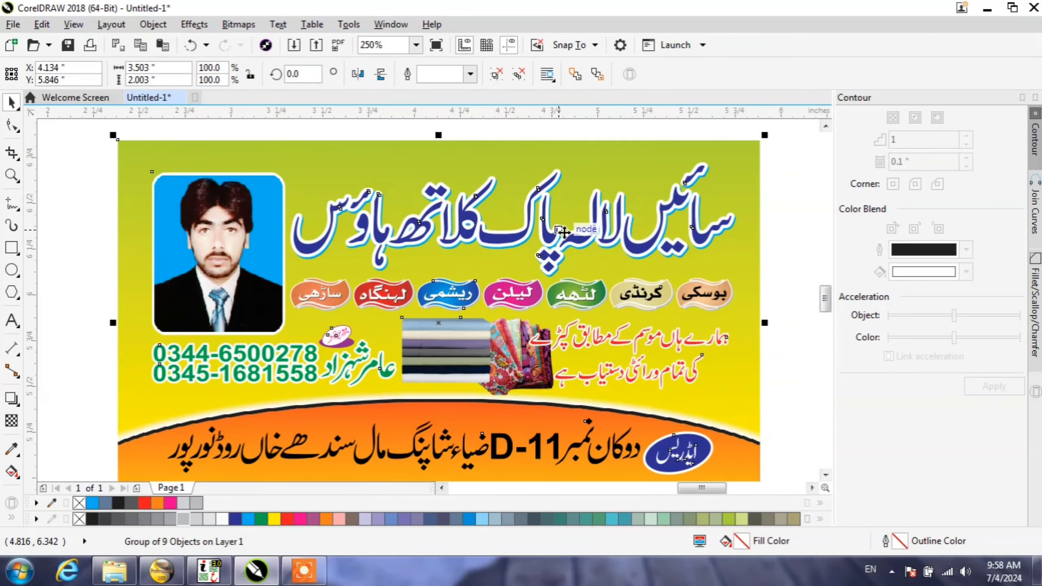
pyautogui.scroll(-1, 558, 225)
pyautogui.scroll(1, 527, 257)
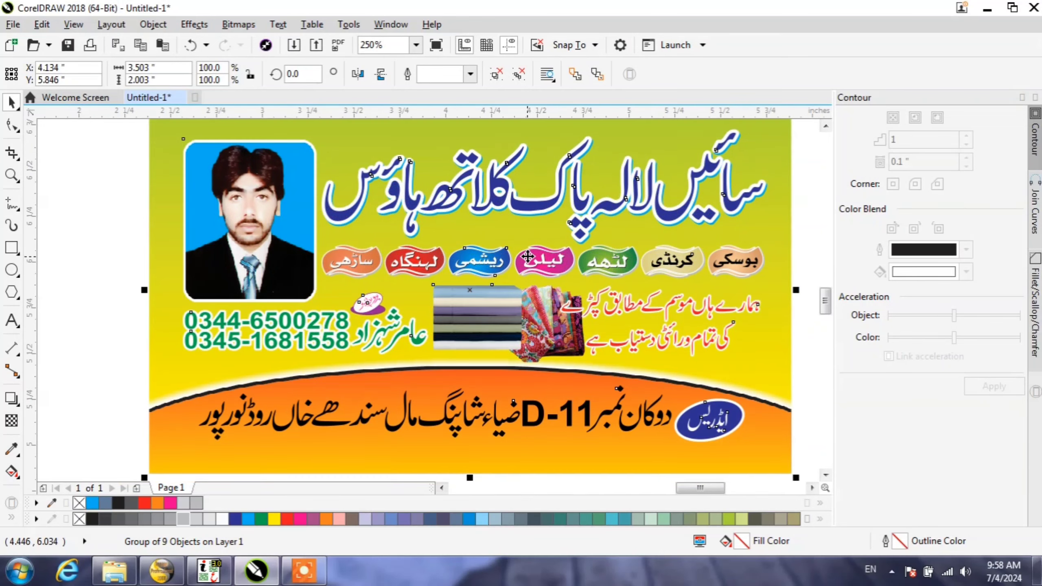
pyautogui.rightClick(373, 279)
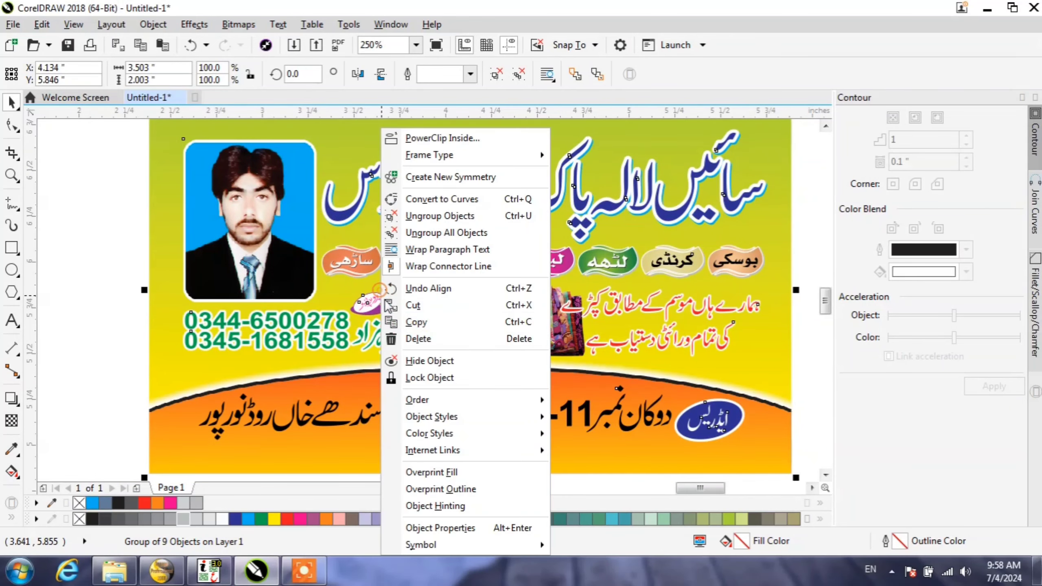
pyautogui.click(411, 337)
# Step: Examine the tailor card with the fabric-roll background in the collection, including its title, shirt pictures and model photo, at high magnification
pyautogui.scroll(-2, 534, 321)
pyautogui.scroll(-3, 406, 308)
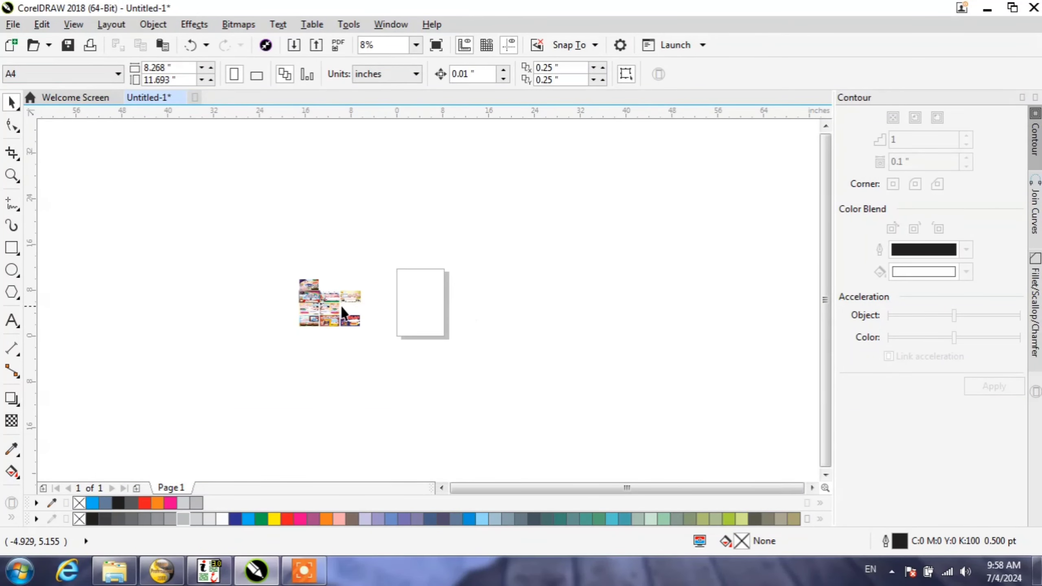
pyautogui.scroll(1, 328, 310)
pyautogui.click(11, 176)
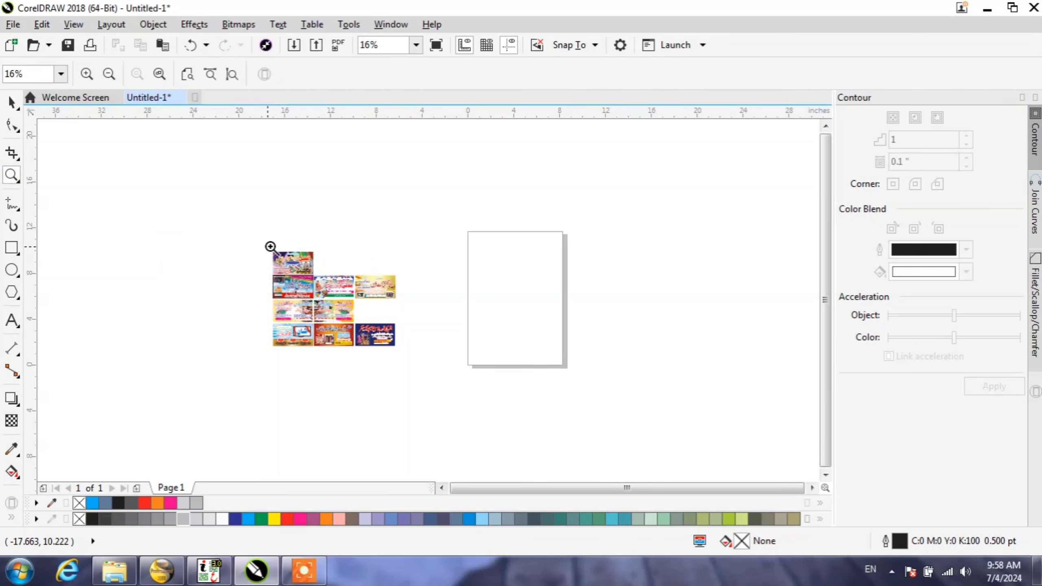
pyautogui.moveTo(316, 281); pyautogui.dragTo(274, 244)
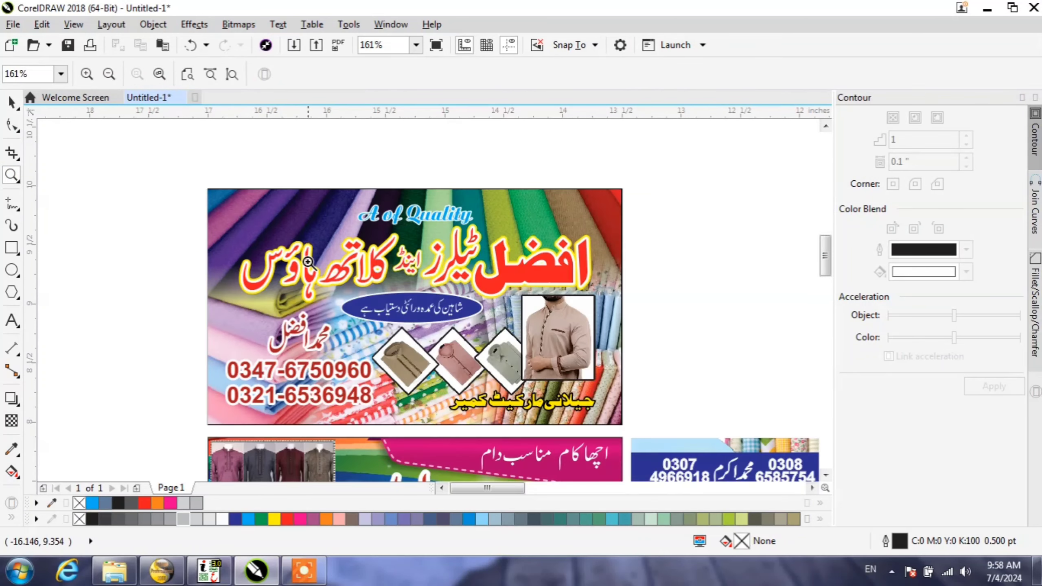
pyautogui.click(511, 267)
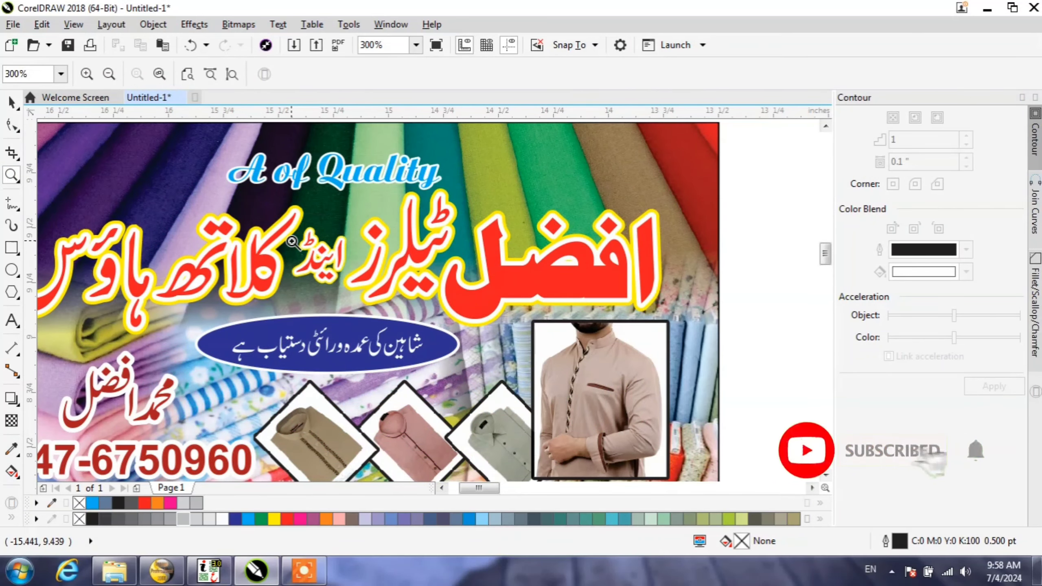
pyautogui.scroll(-1, 292, 243)
pyautogui.scroll(1, 451, 333)
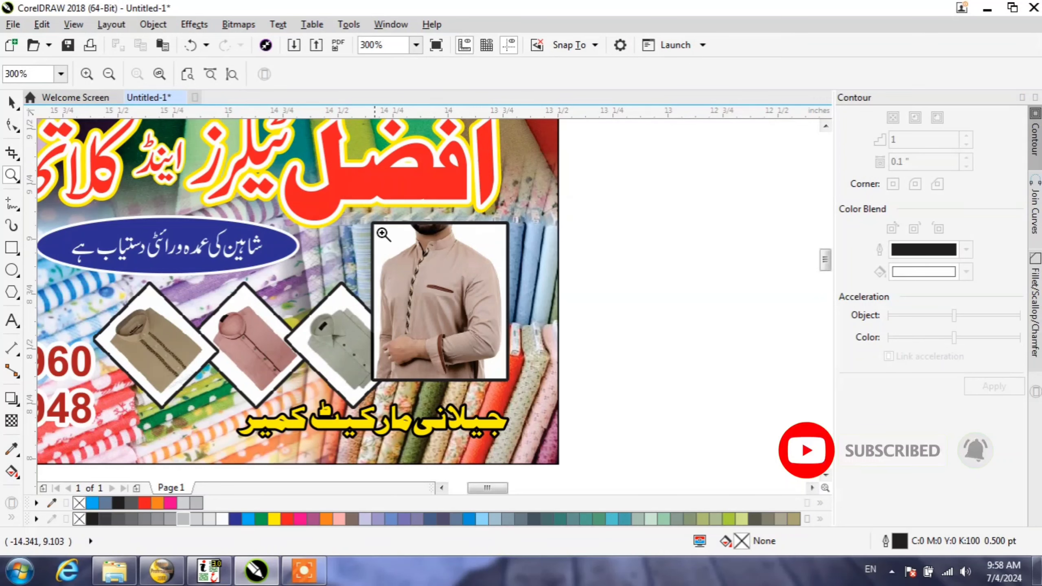
pyautogui.moveTo(373, 216); pyautogui.dragTo(522, 382)
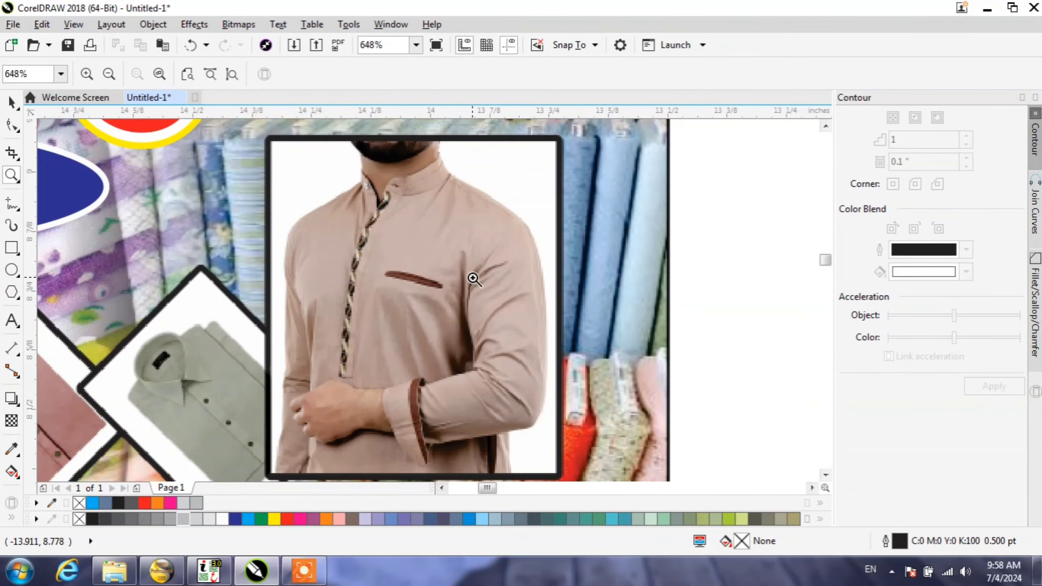
pyautogui.scroll(-1, 473, 278)
pyautogui.scroll(1, 206, 282)
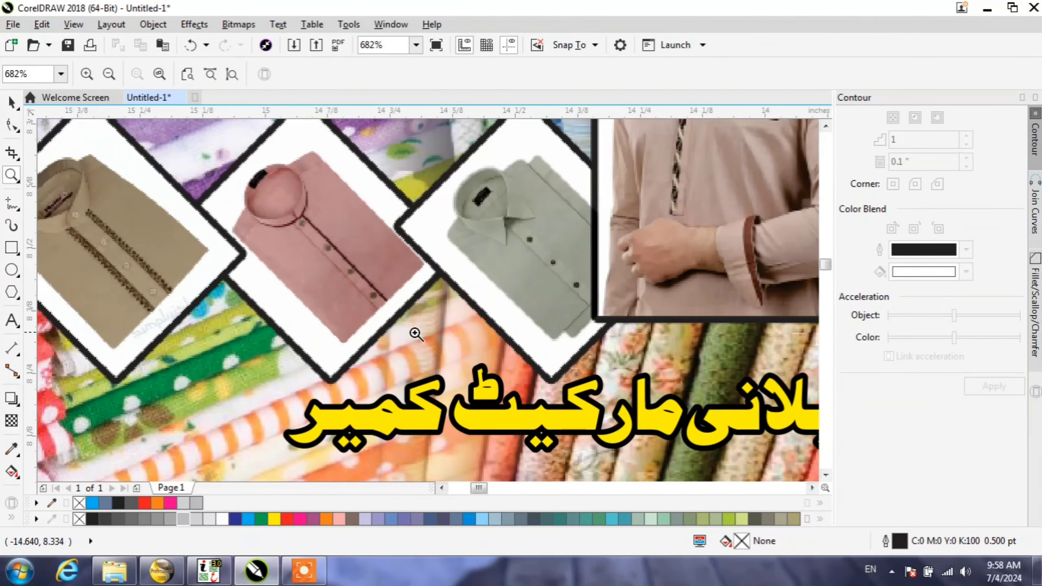
# Step: Examine the title lettering and blue oval slogan on the tailor card with the fabric-roll background
pyautogui.scroll(-2, 416, 334)
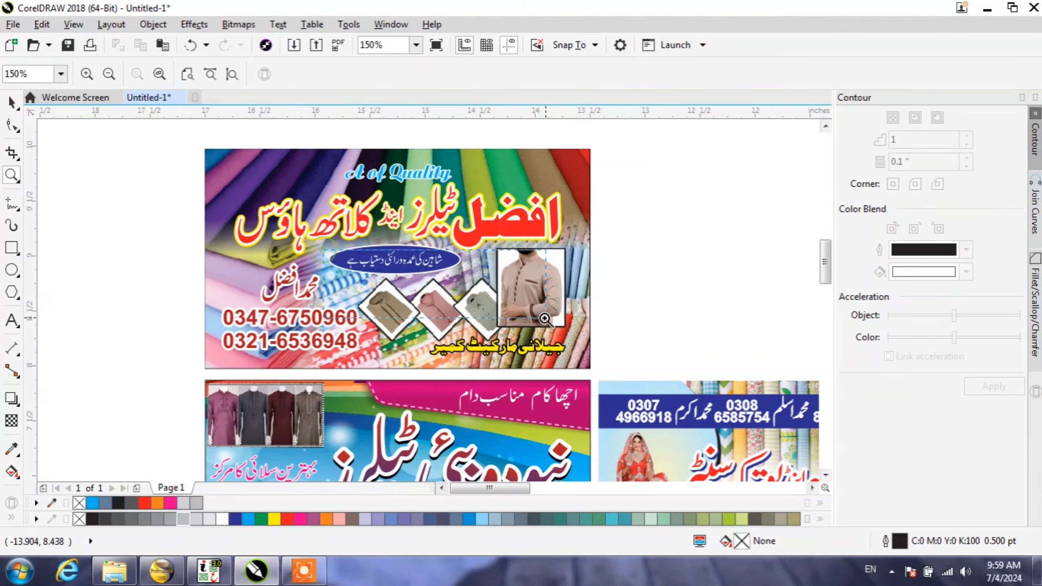
pyautogui.scroll(2, 490, 279)
pyautogui.scroll(-3, 481, 279)
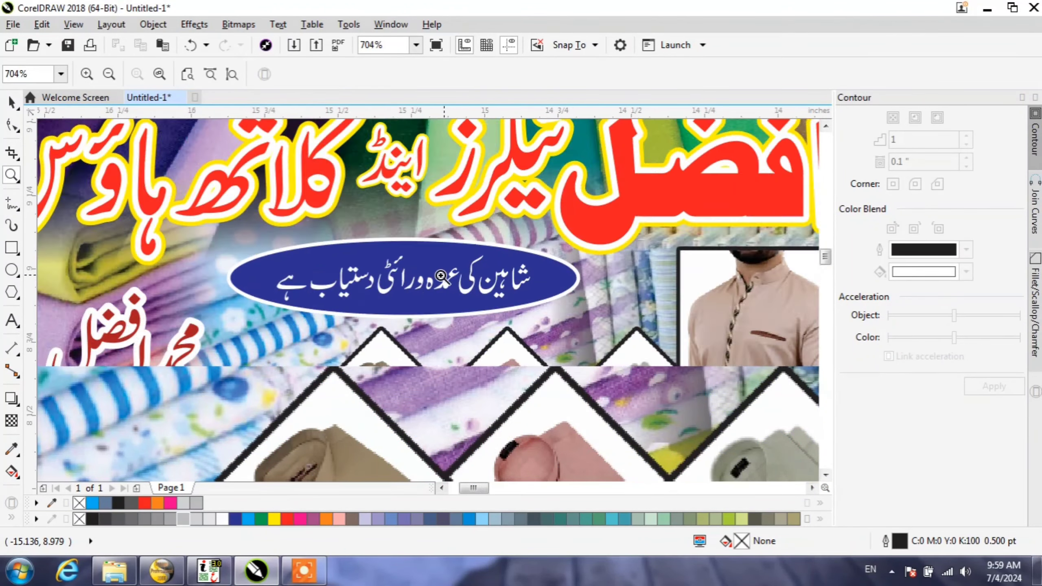
pyautogui.scroll(-1, 291, 340)
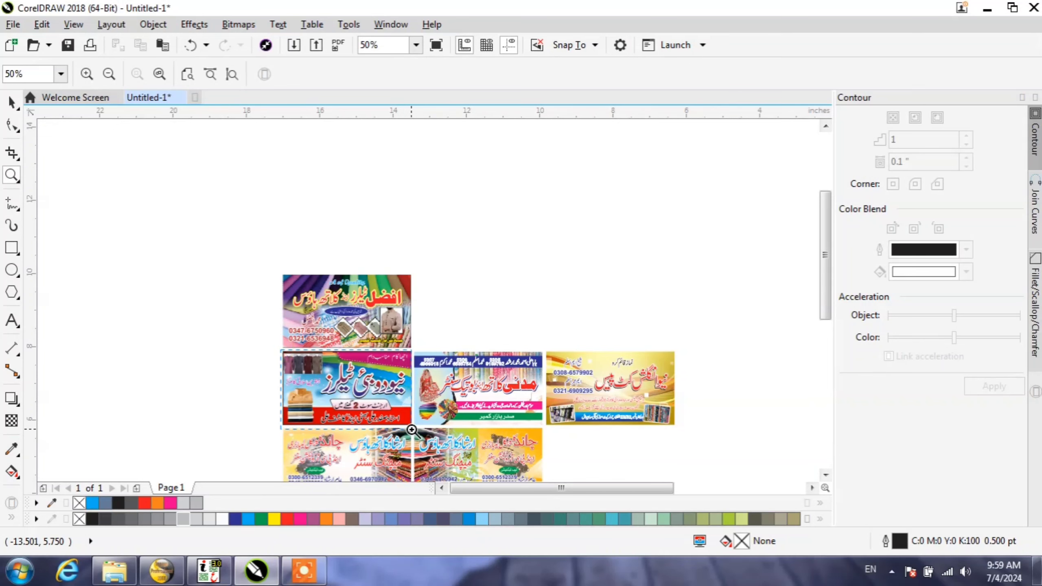
# Step: Examine the garment photo and the folded-shirt stack on the blue and red tailor card at high magnification
pyautogui.moveTo(411, 430); pyautogui.dragTo(412, 430)
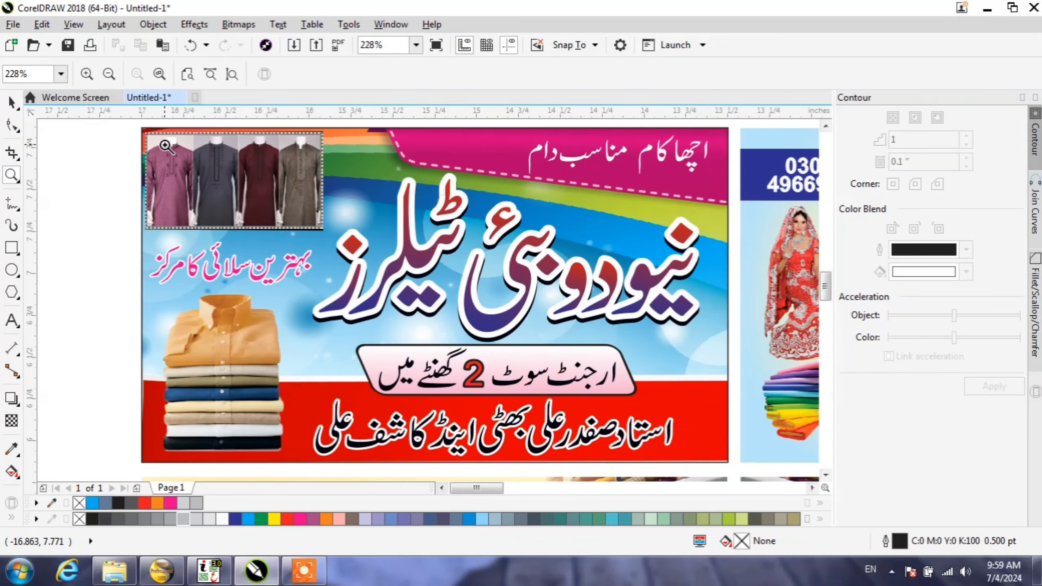
pyautogui.moveTo(165, 145); pyautogui.dragTo(288, 214)
pyautogui.rightClick(87, 281)
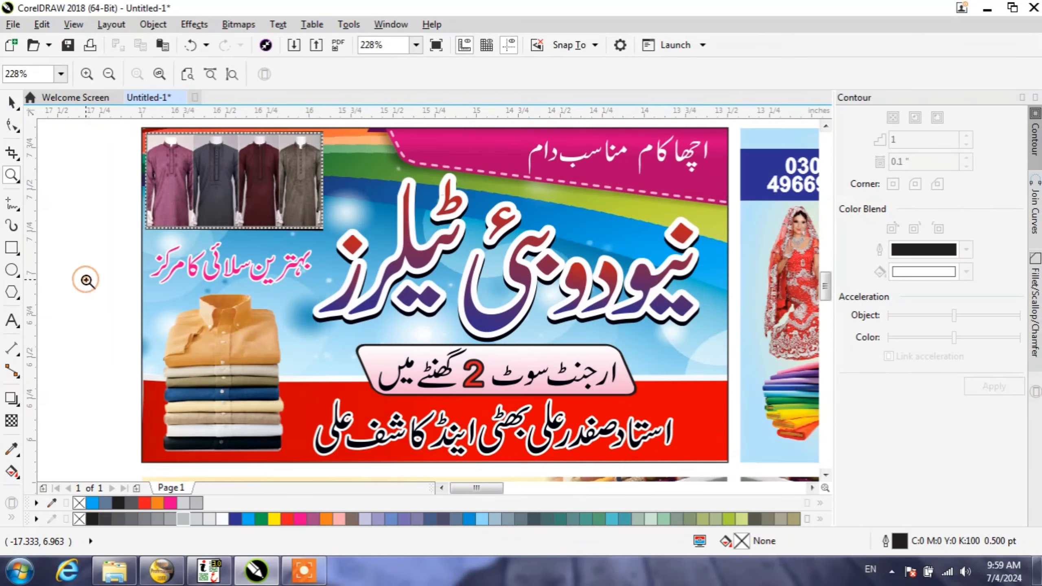
pyautogui.moveTo(245, 330); pyautogui.dragTo(343, 447)
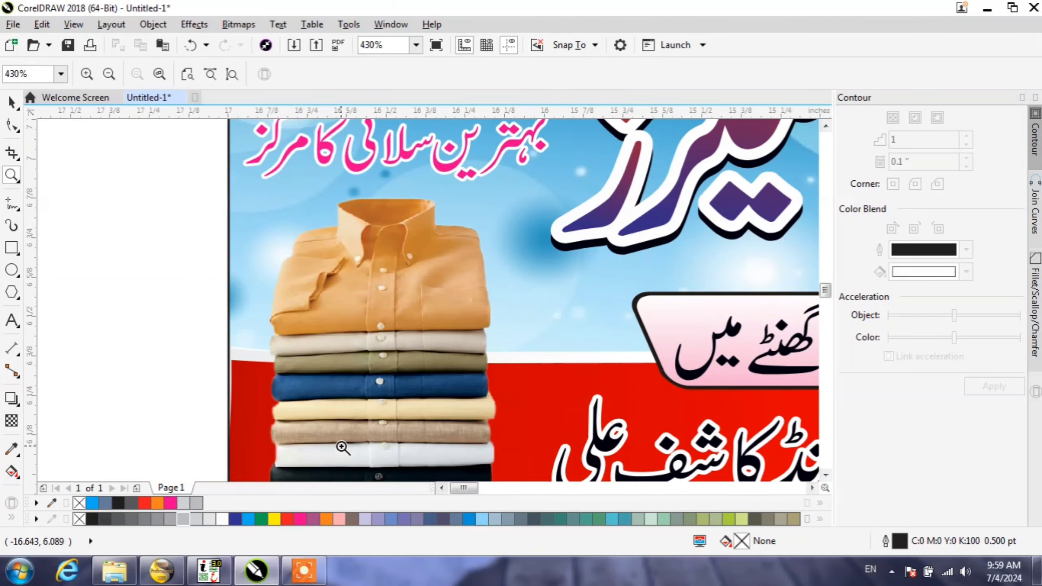
pyautogui.rightClick(72, 304)
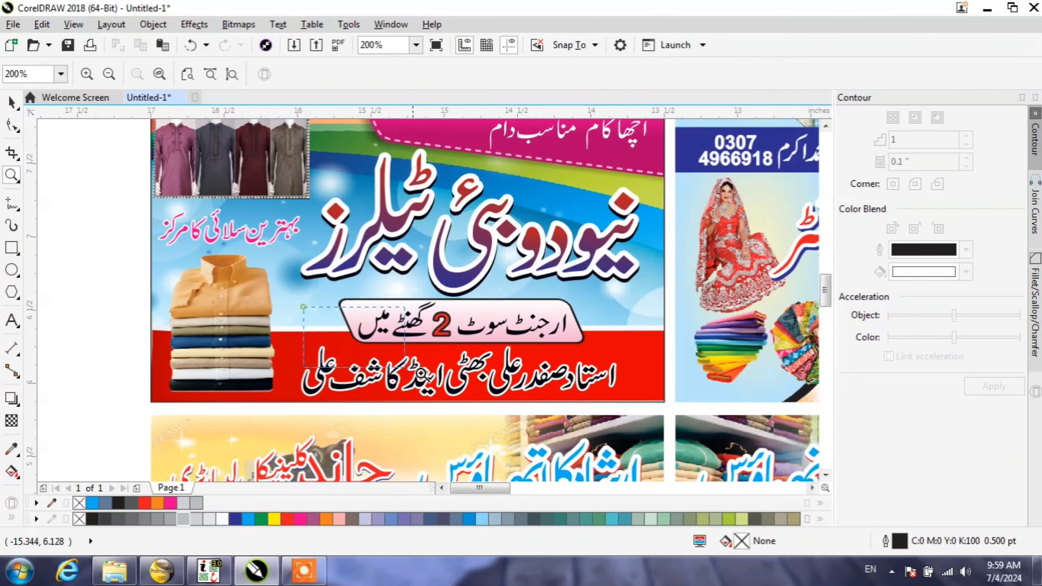
# Step: Examine the blue and red tailor card's lettering up close, including the pink slogan box, main title and magenta banner
pyautogui.moveTo(421, 373); pyautogui.dragTo(656, 403)
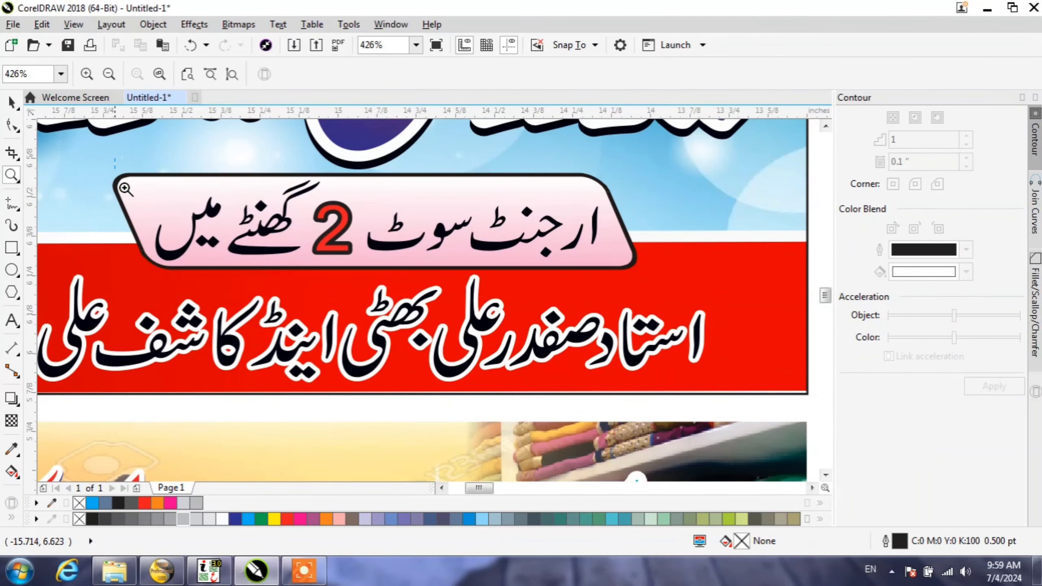
pyautogui.moveTo(458, 273); pyautogui.dragTo(638, 287)
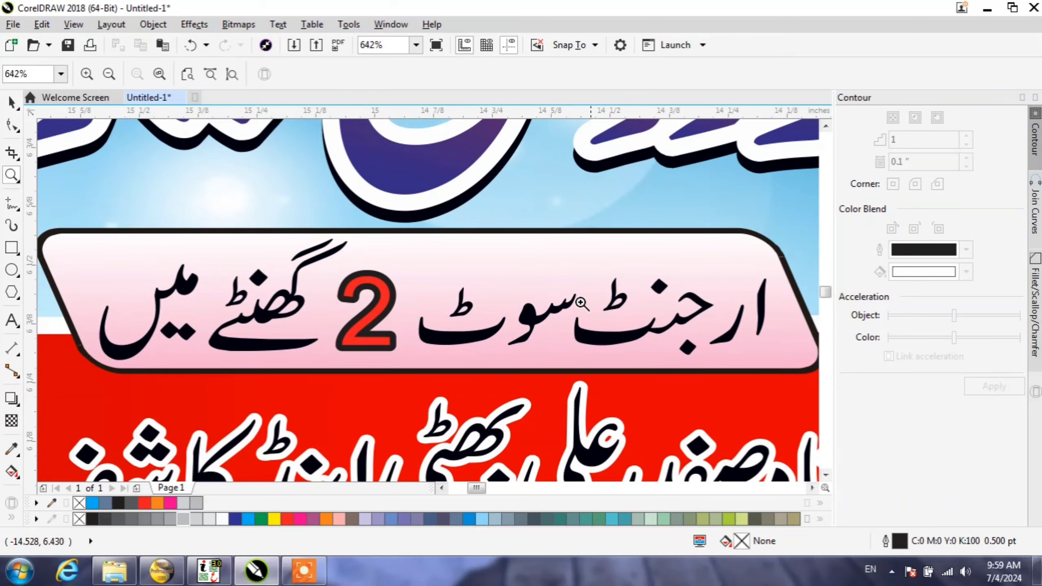
pyautogui.scroll(-2, 270, 352)
pyautogui.scroll(-4, 251, 360)
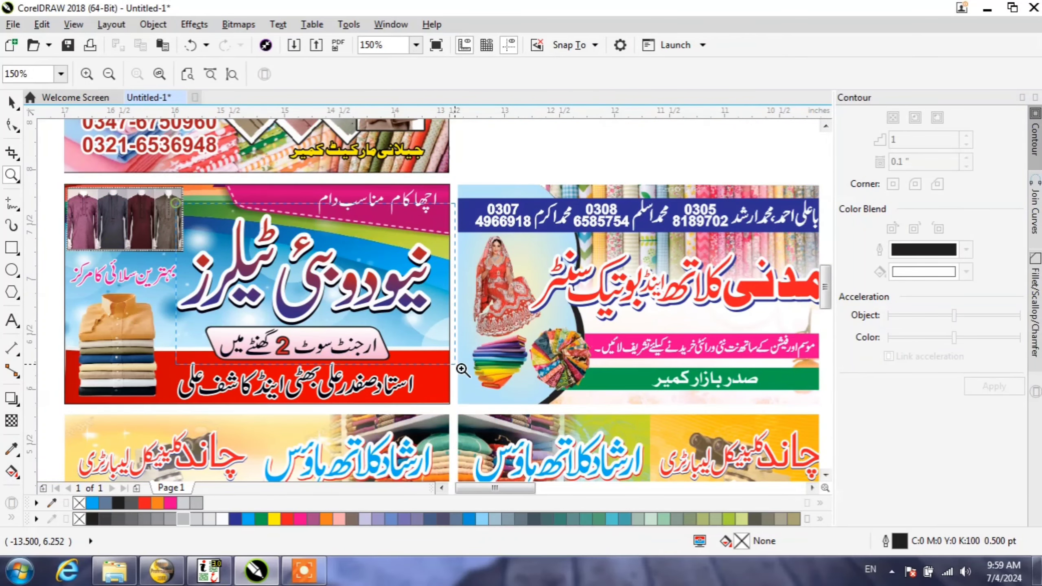
pyautogui.moveTo(462, 368); pyautogui.dragTo(463, 345)
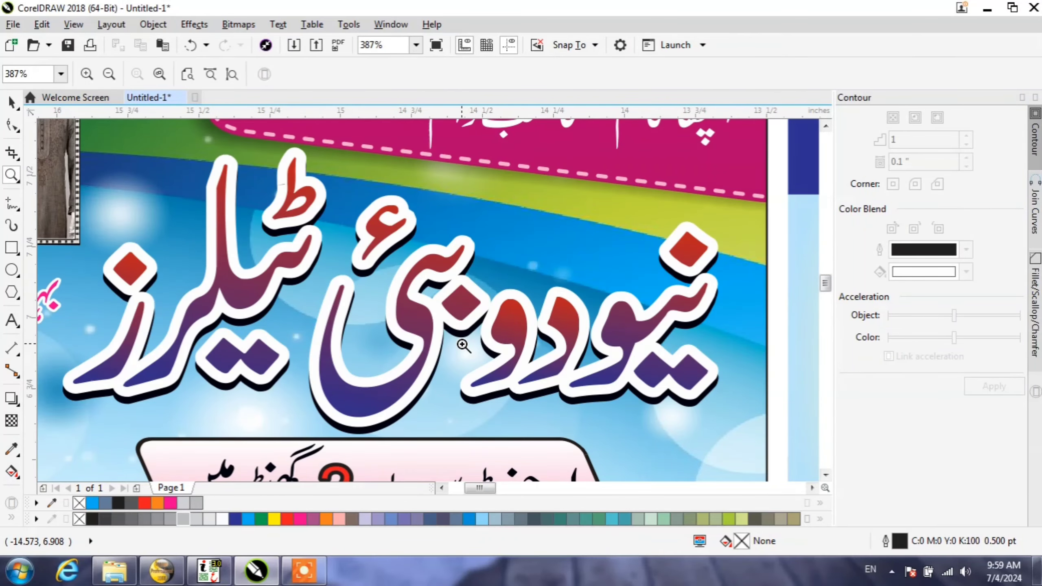
pyautogui.rightClick(464, 345)
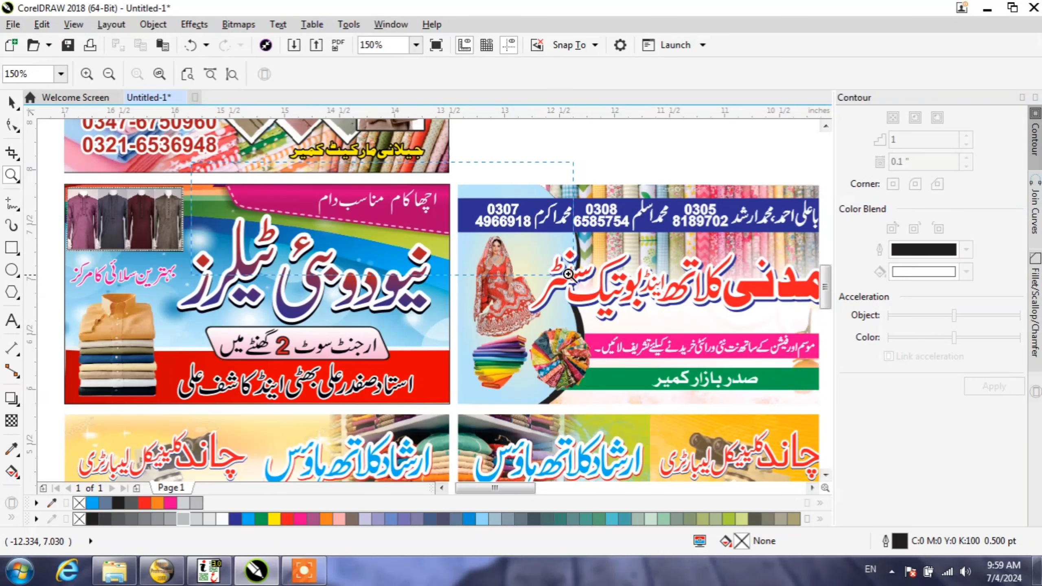
pyautogui.moveTo(569, 275); pyautogui.dragTo(527, 263)
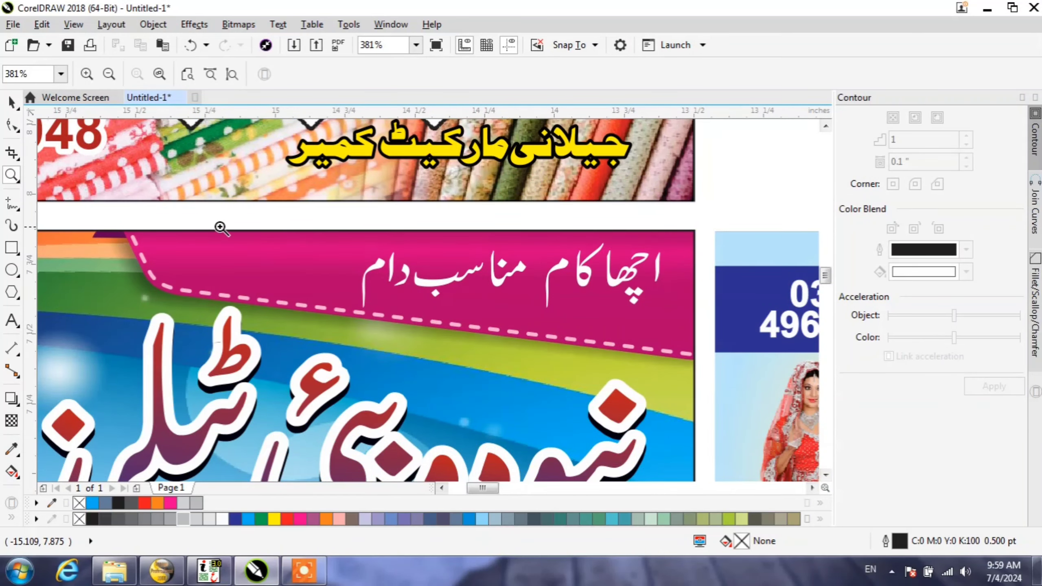
pyautogui.rightClick(220, 228)
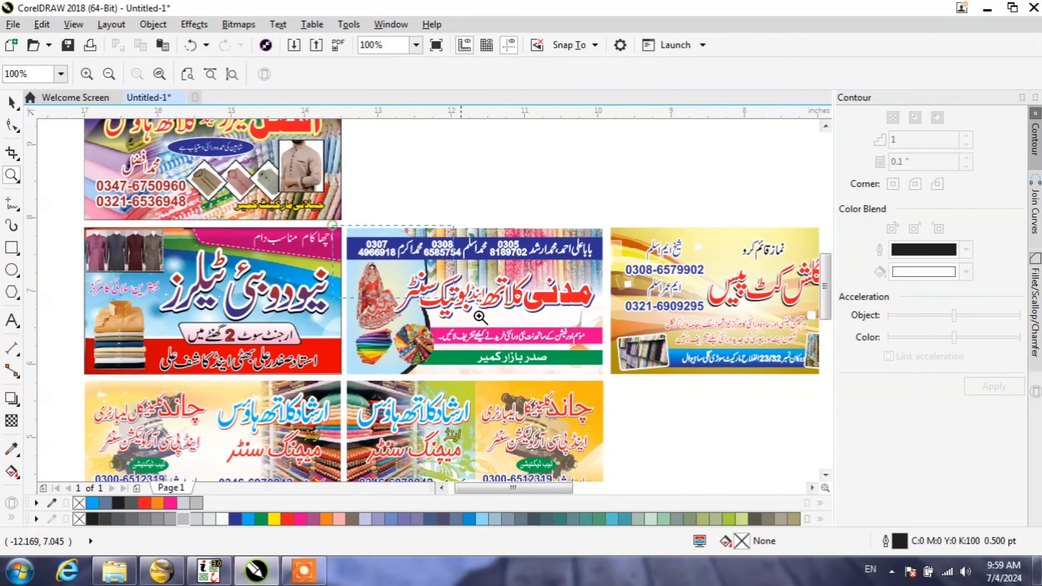
# Step: Examine the boutique card's phone strip, title, bride picture and fabric pictures at high magnification
pyautogui.moveTo(616, 378); pyautogui.dragTo(615, 378)
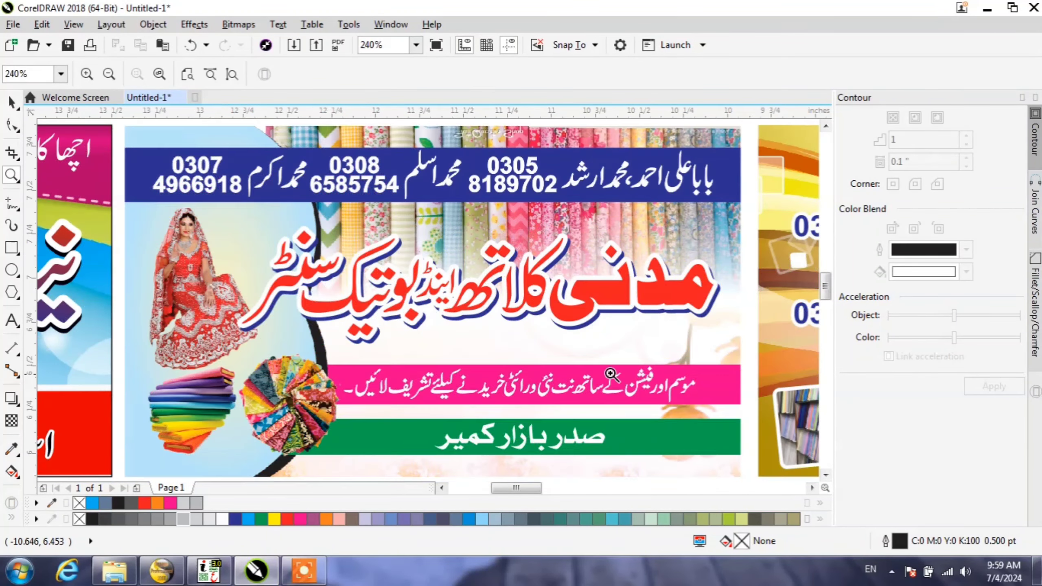
pyautogui.rightClick(327, 183)
pyautogui.moveTo(193, 316); pyautogui.dragTo(348, 492)
pyautogui.moveTo(350, 126); pyautogui.dragTo(580, 418)
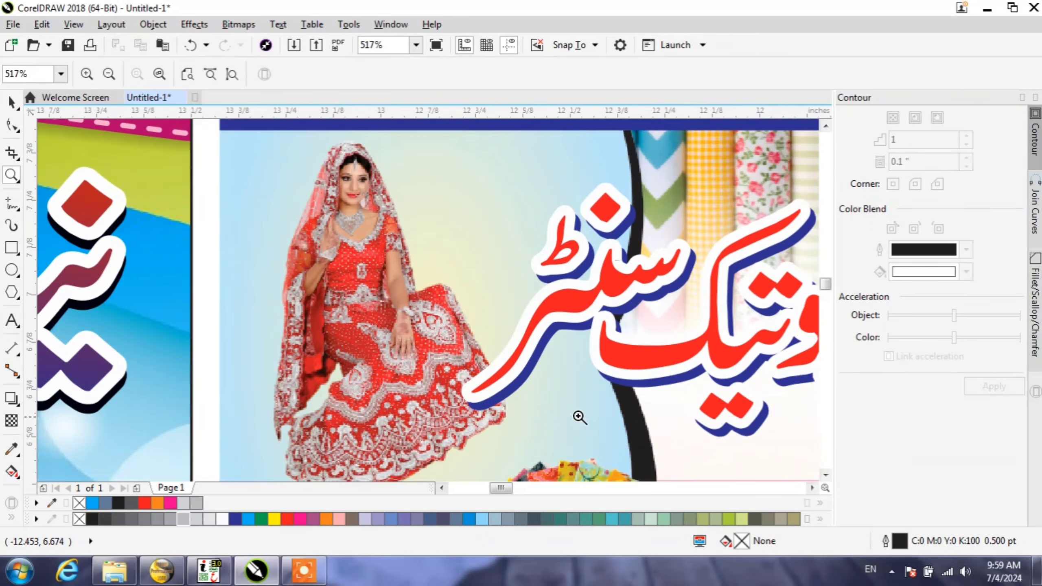
pyautogui.scroll(-2, 99, 232)
pyautogui.scroll(-1, 270, 238)
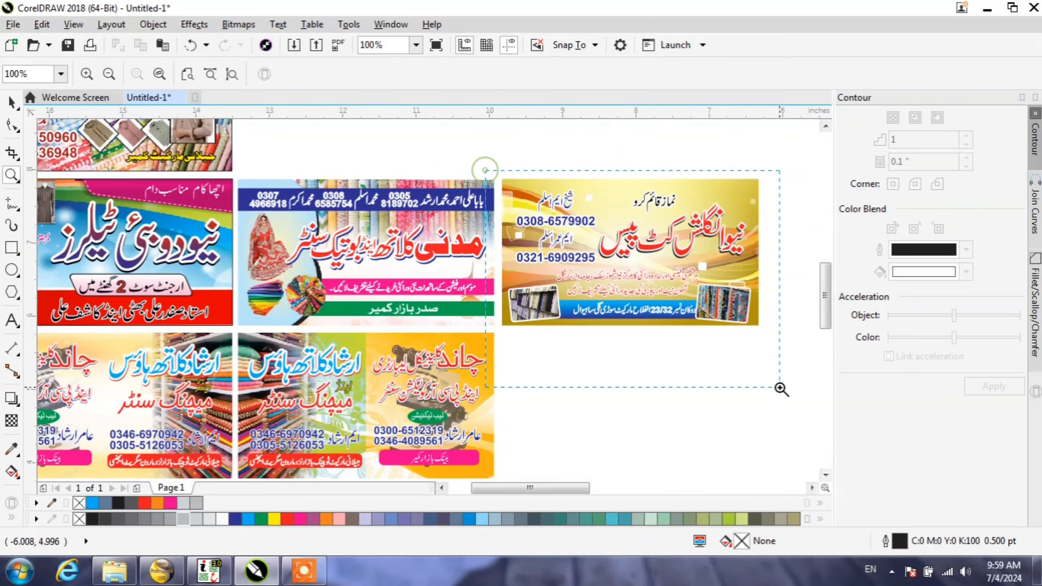
# Step: Examine the gold cut-piece shop card, including its title, contact lines and fabric-shelf photos
pyautogui.moveTo(781, 388); pyautogui.dragTo(763, 324)
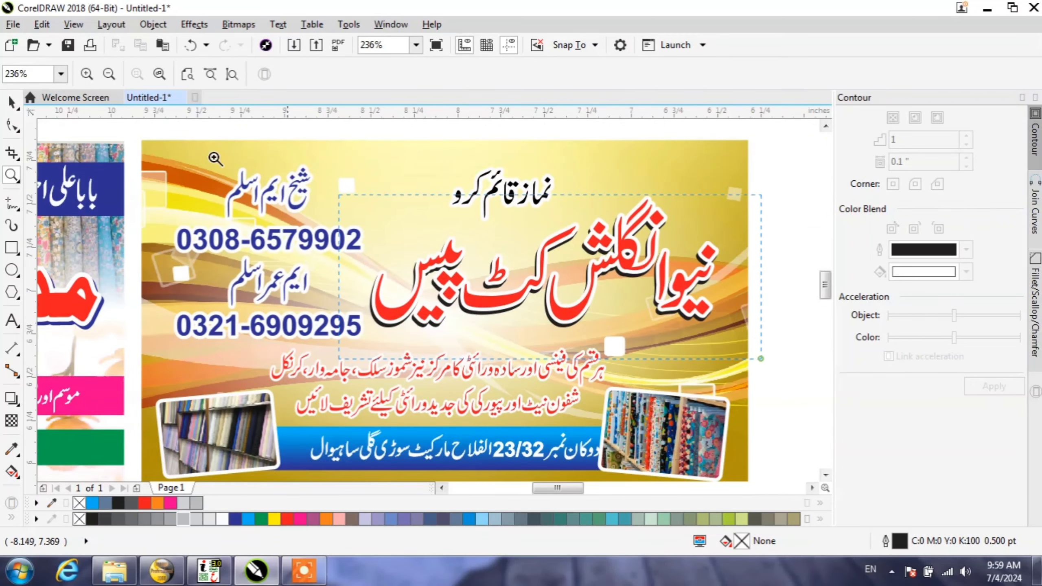
pyautogui.scroll(1, 215, 159)
pyautogui.scroll(-2, 368, 226)
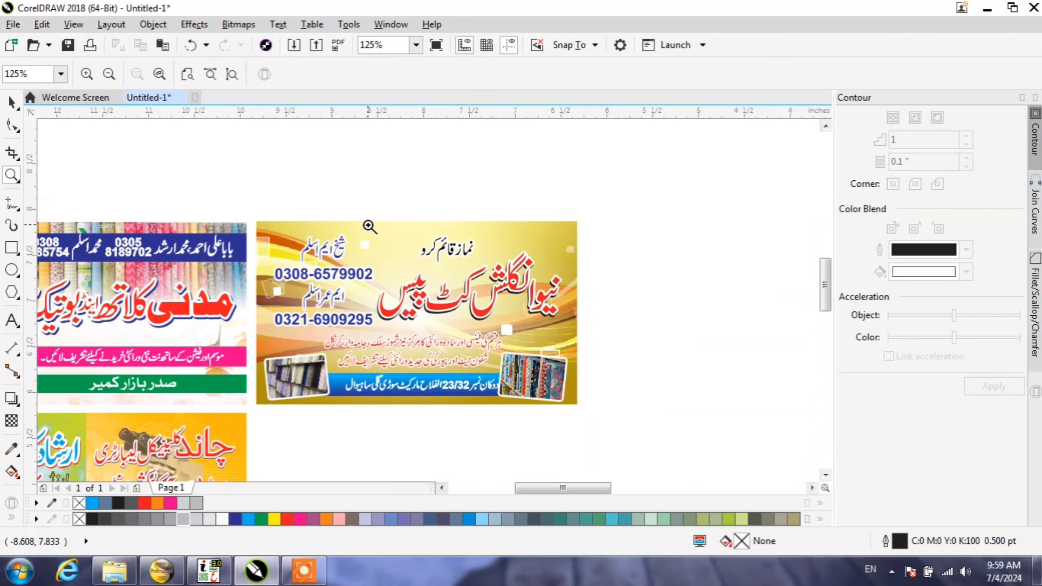
pyautogui.scroll(-1, 454, 264)
pyautogui.scroll(2, 291, 336)
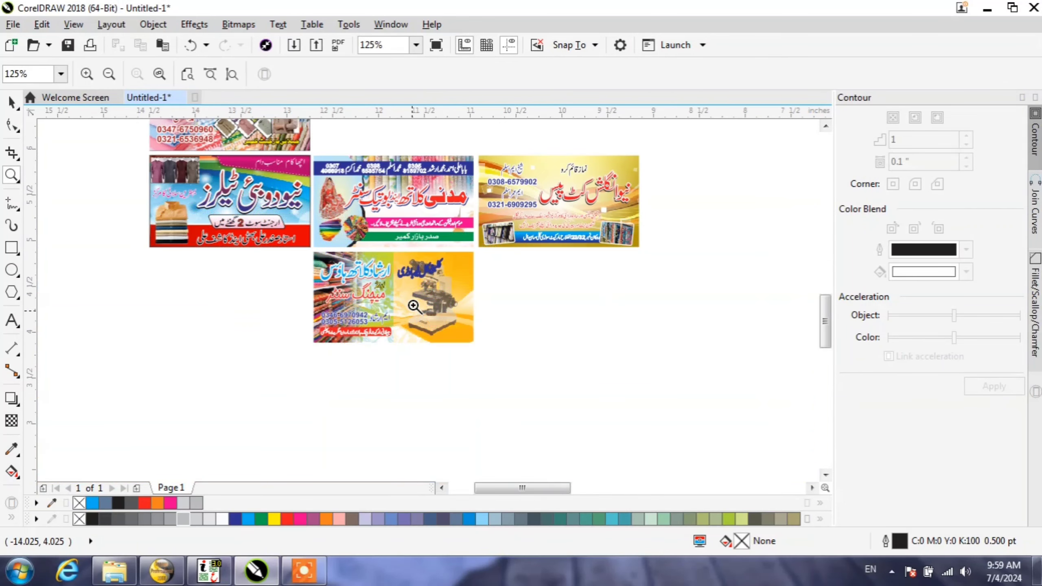
# Step: Examine both versions of the combined cloth-house and clinical-laboratory card, including the microscope and fabric-shelf backgrounds
pyautogui.moveTo(604, 308); pyautogui.dragTo(415, 178)
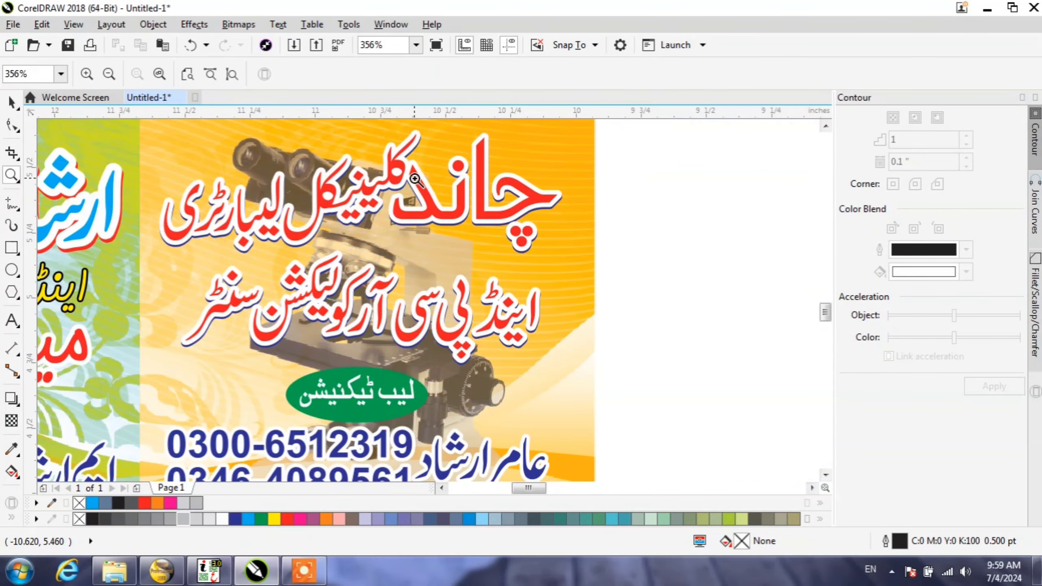
pyautogui.scroll(-2, 458, 270)
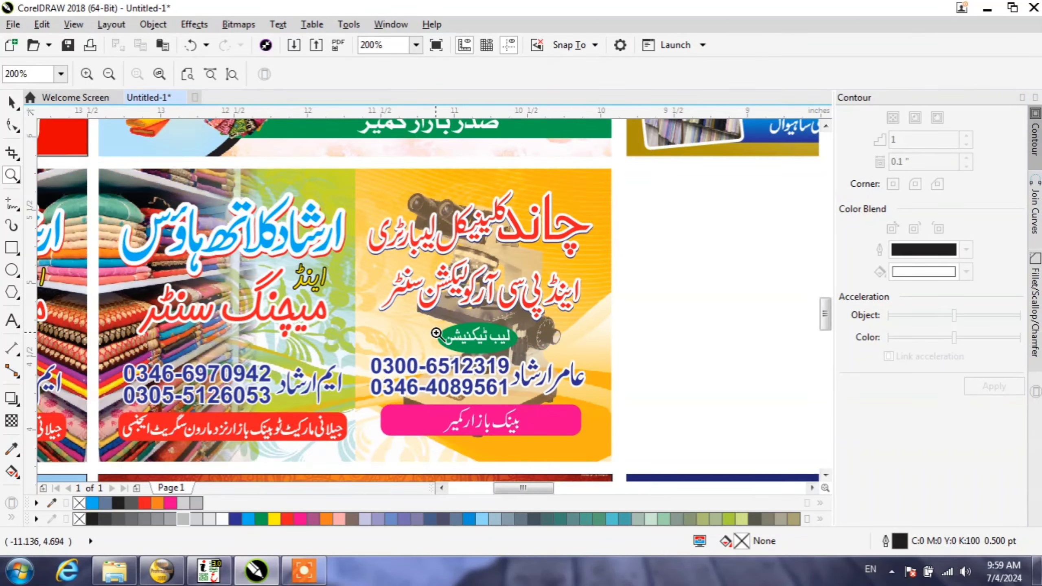
pyautogui.scroll(2, 100, 177)
pyautogui.scroll(-3, 445, 246)
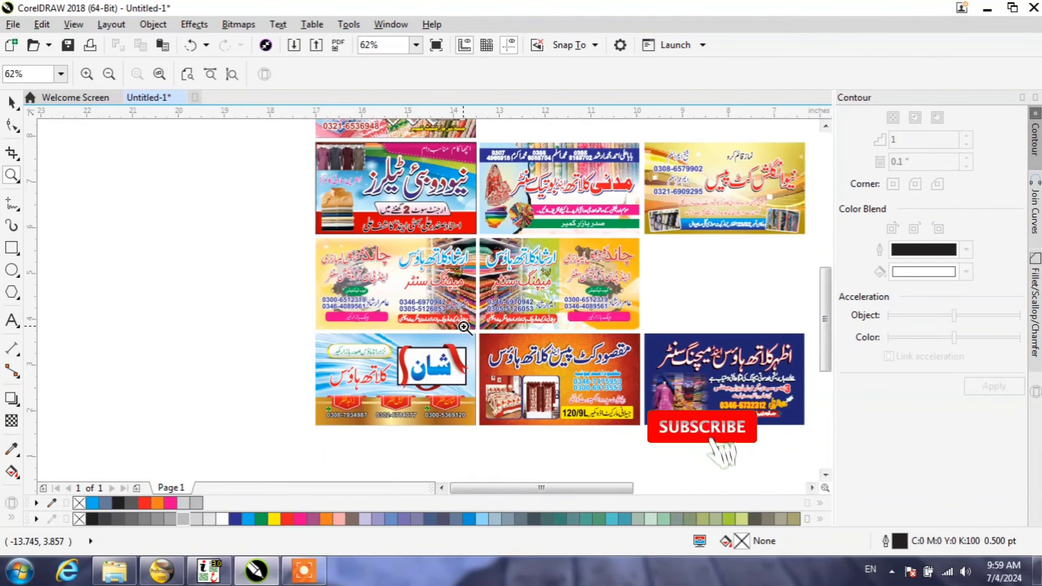
pyautogui.moveTo(478, 332); pyautogui.dragTo(300, 231)
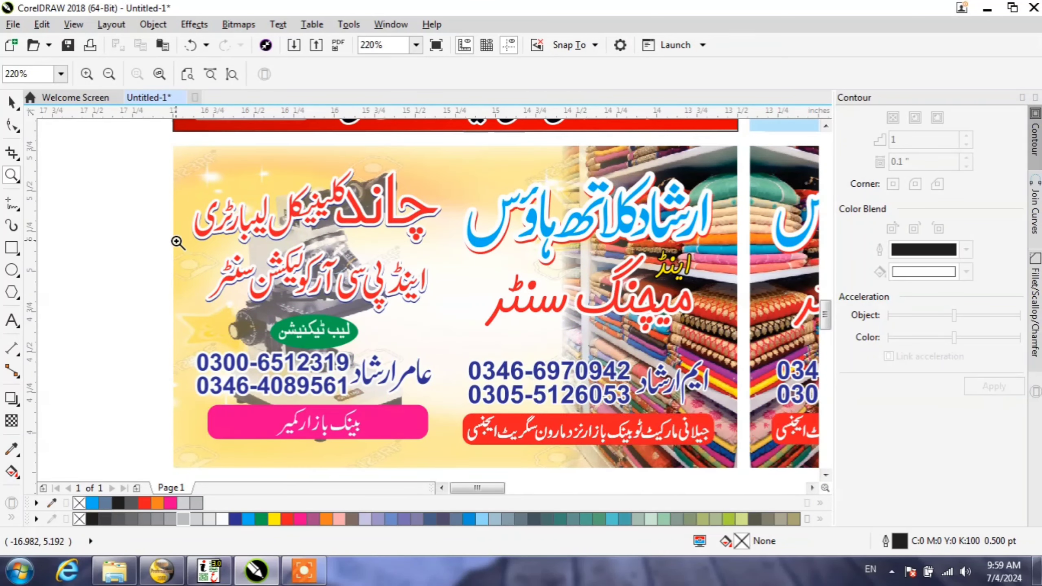
pyautogui.scroll(-2, 176, 251)
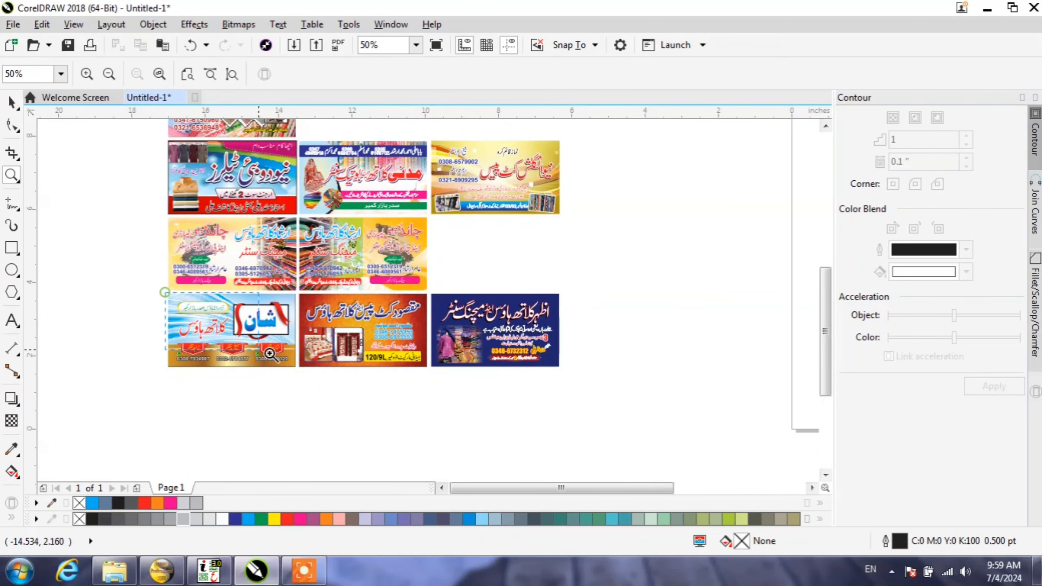
# Step: Examine the bottom-row cards in turn: the blue ribbon card, the orange bedsheet and curtain card, and the navy card
pyautogui.moveTo(270, 354); pyautogui.dragTo(300, 377)
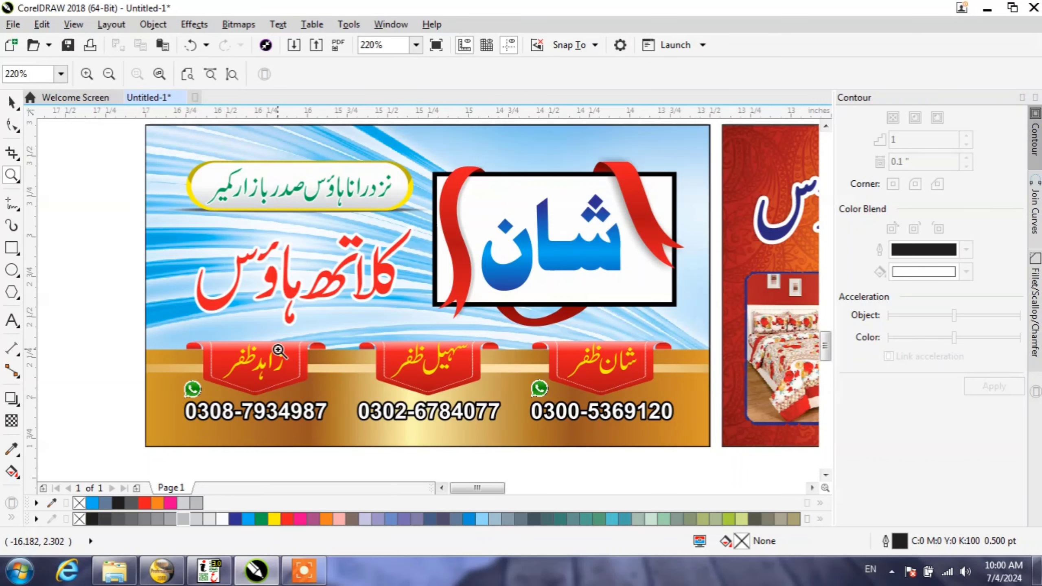
pyautogui.press('F3')
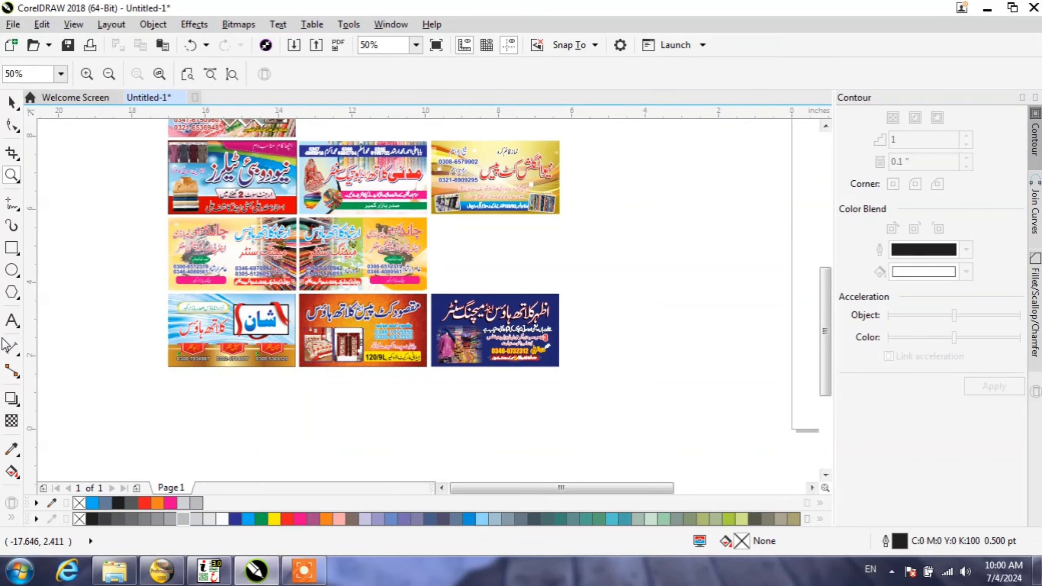
pyautogui.moveTo(353, 346); pyautogui.dragTo(435, 372)
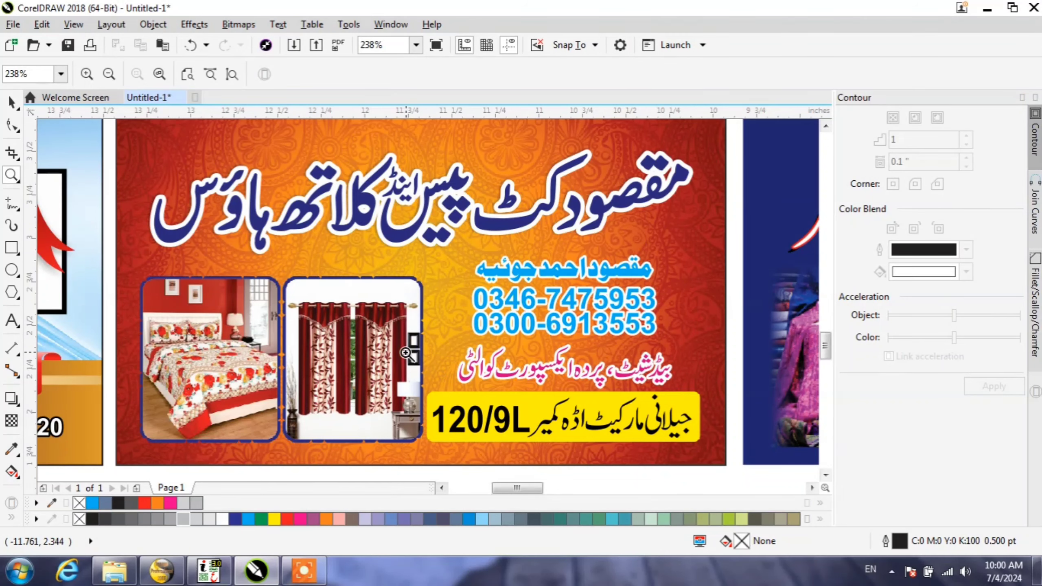
pyautogui.scroll(-2, 88, 329)
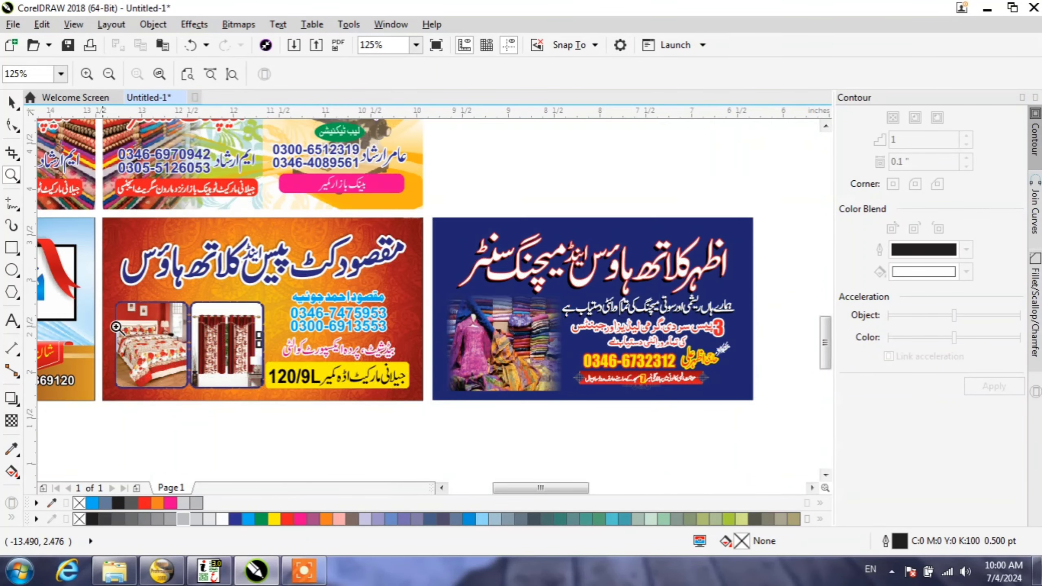
pyautogui.moveTo(432, 217); pyautogui.dragTo(758, 400)
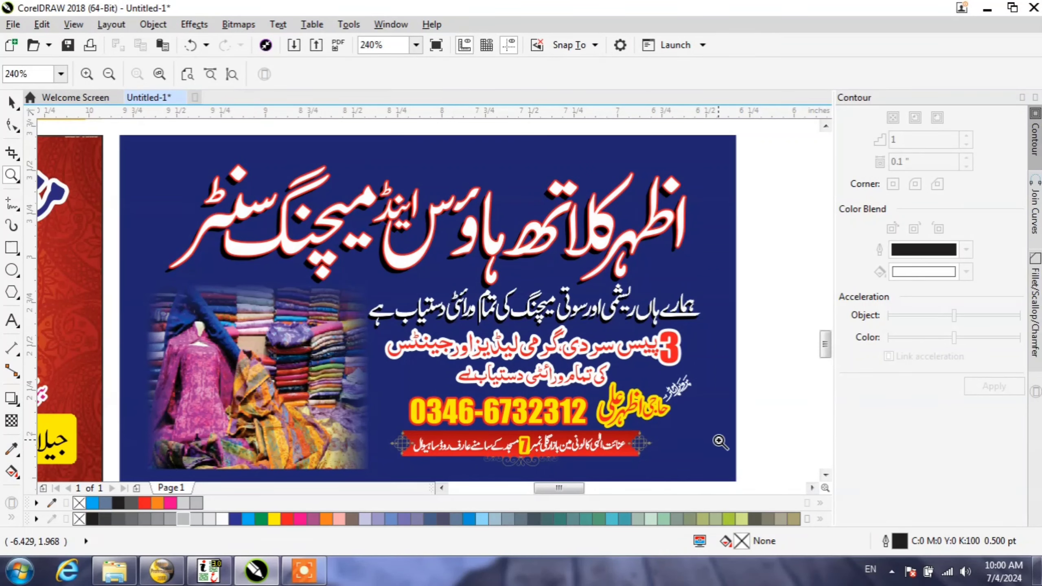
pyautogui.moveTo(721, 442); pyautogui.dragTo(151, 162)
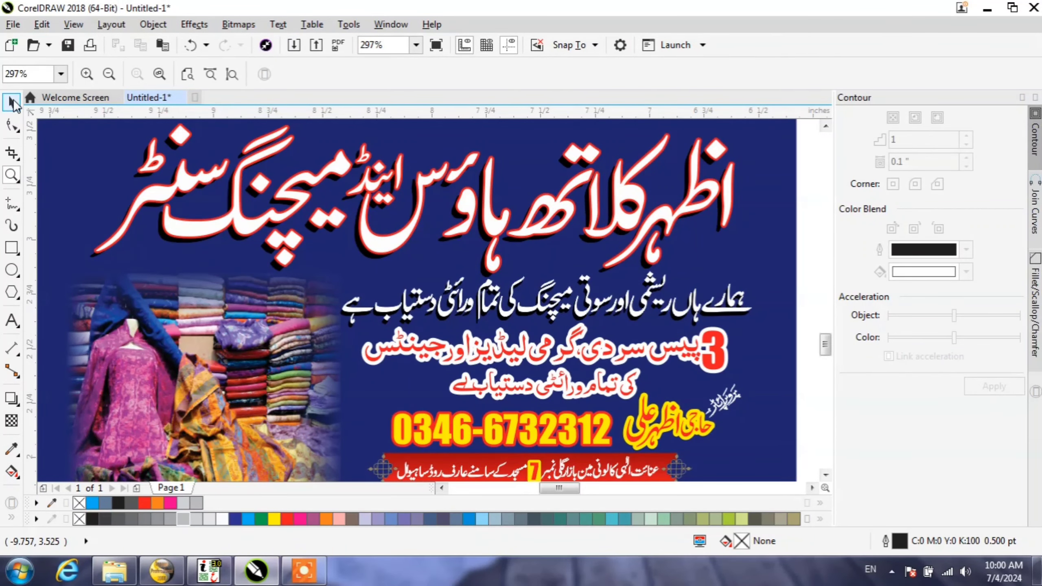
# Step: Select all the cards in the collection and move them together onto the page, centered at about X 4.91, Y 6.144 inches
pyautogui.click(12, 101)
pyautogui.scroll(-4, 390, 281)
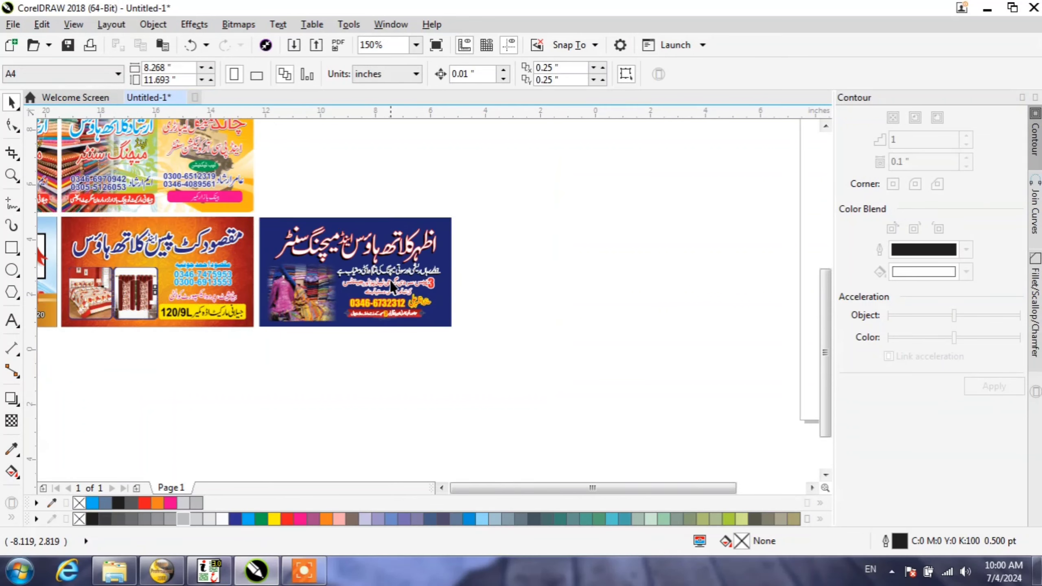
pyautogui.scroll(-6, 390, 280)
pyautogui.moveTo(488, 356); pyautogui.dragTo(177, 147)
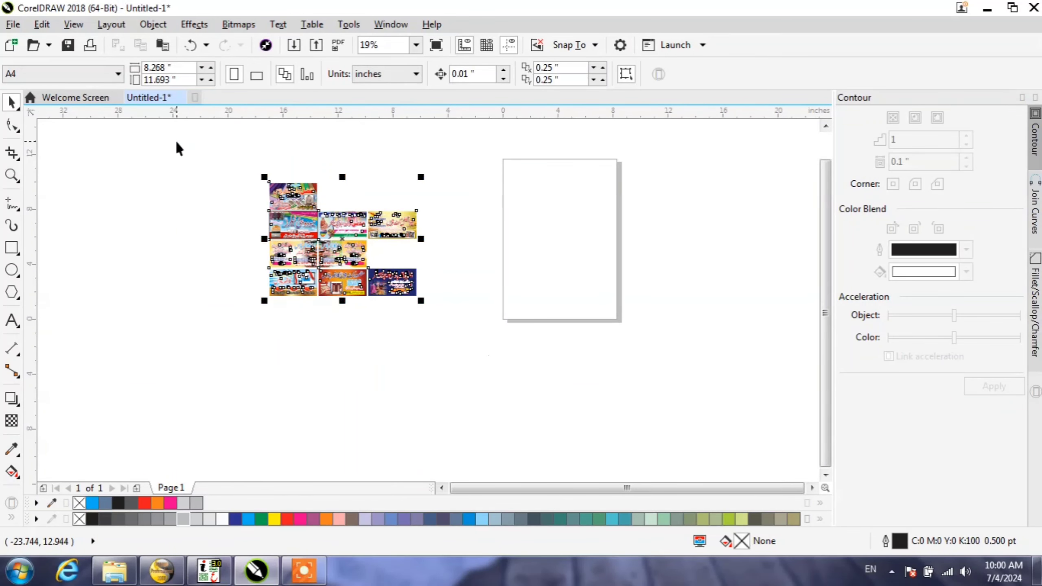
pyautogui.rightClick(338, 238)
pyautogui.click(381, 322)
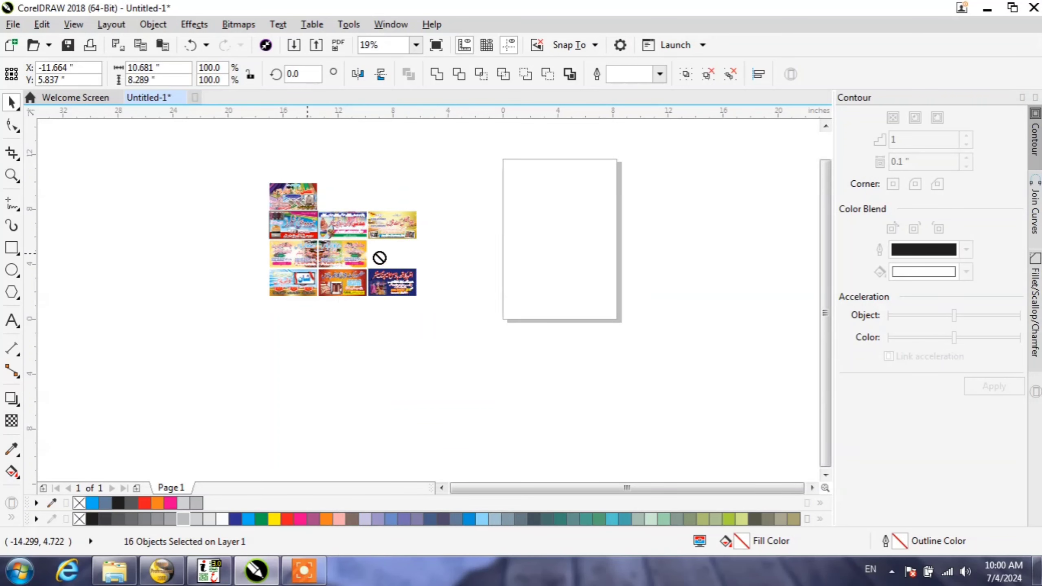
pyautogui.moveTo(379, 258); pyautogui.dragTo(606, 253)
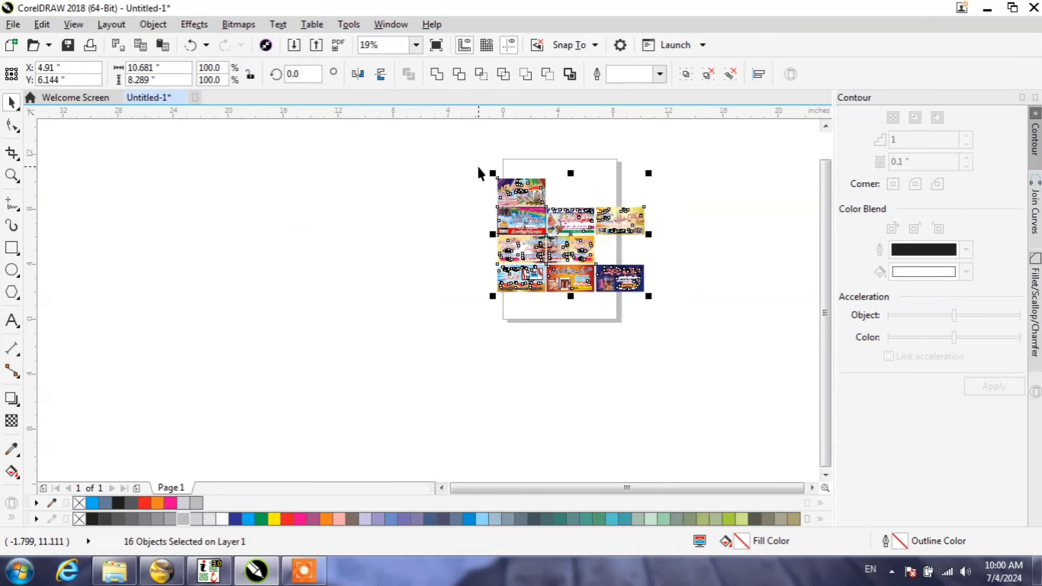
pyautogui.click(436, 46)
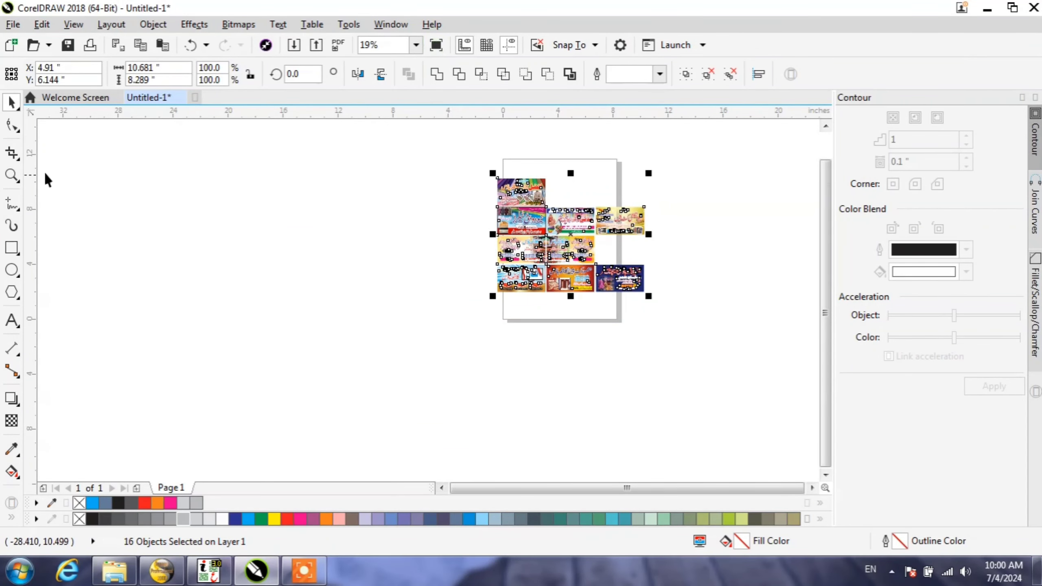